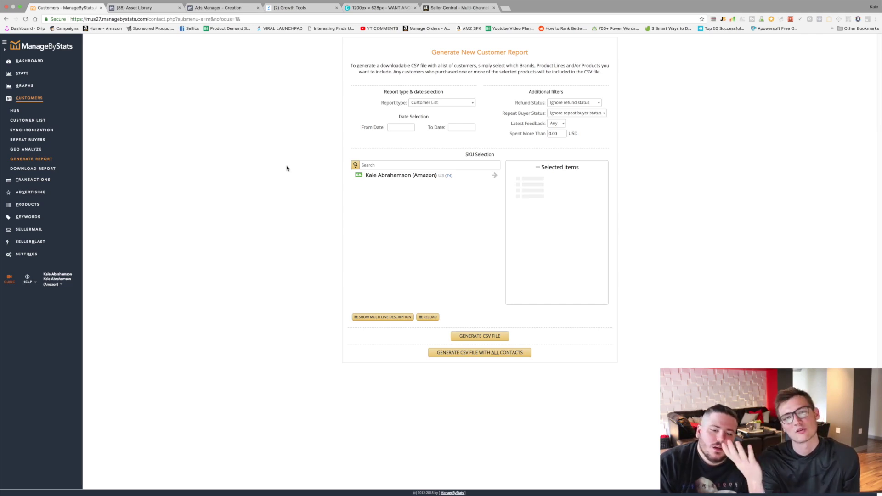
# Step: Set the ManageByStats report type to Facebook Customer List
pyautogui.press('Down')
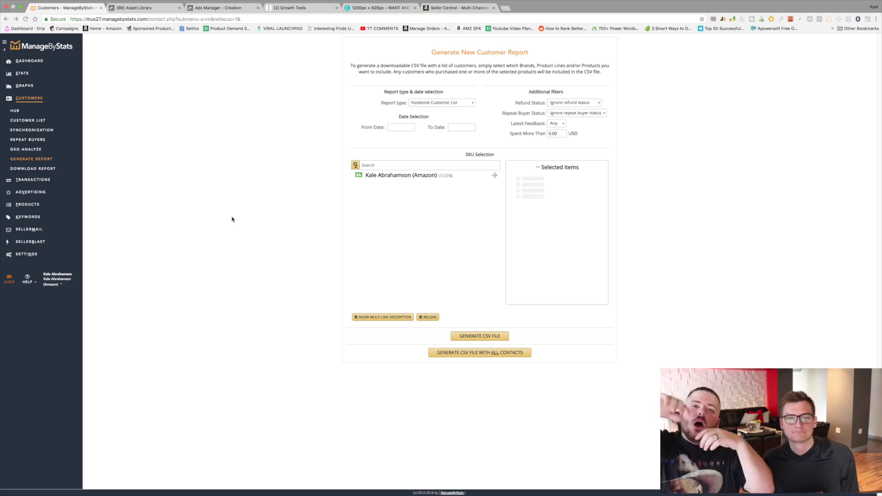
pyautogui.click(450, 104)
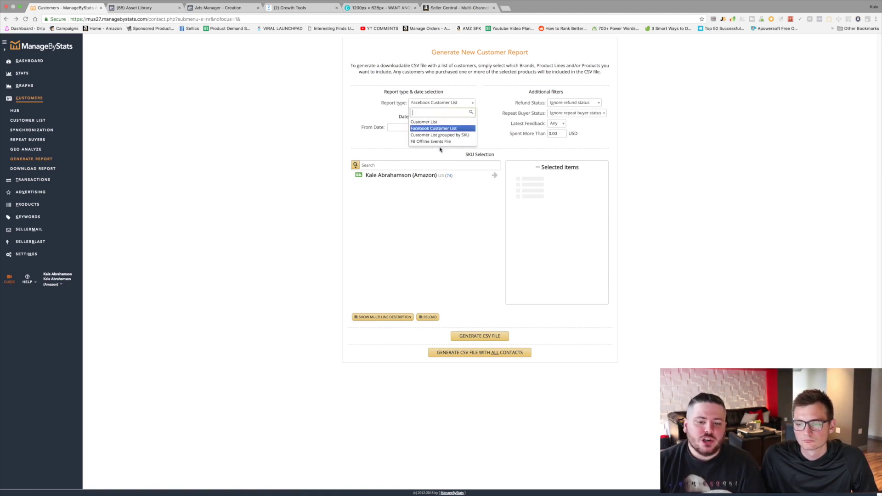
pyautogui.click(438, 128)
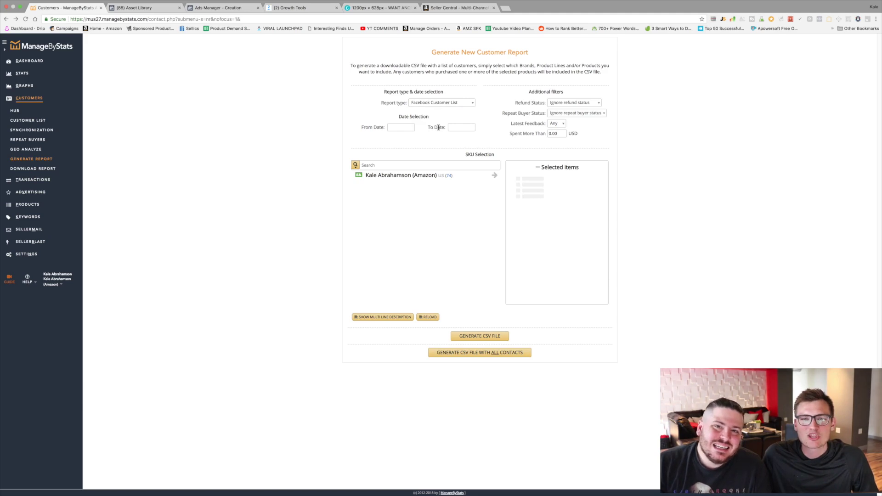
# Step: Set the date range from 21 Jul 18 to 21 Aug 18 and generate the CSV file
pyautogui.click(411, 126)
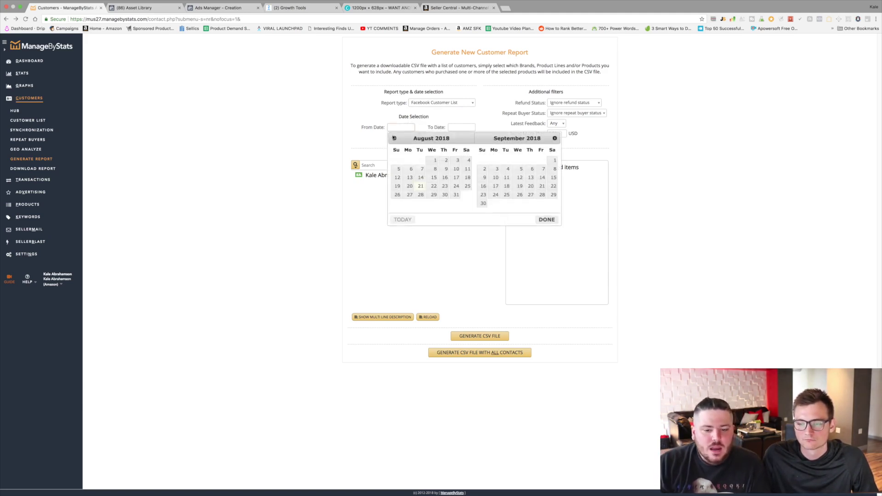
pyautogui.click(394, 139)
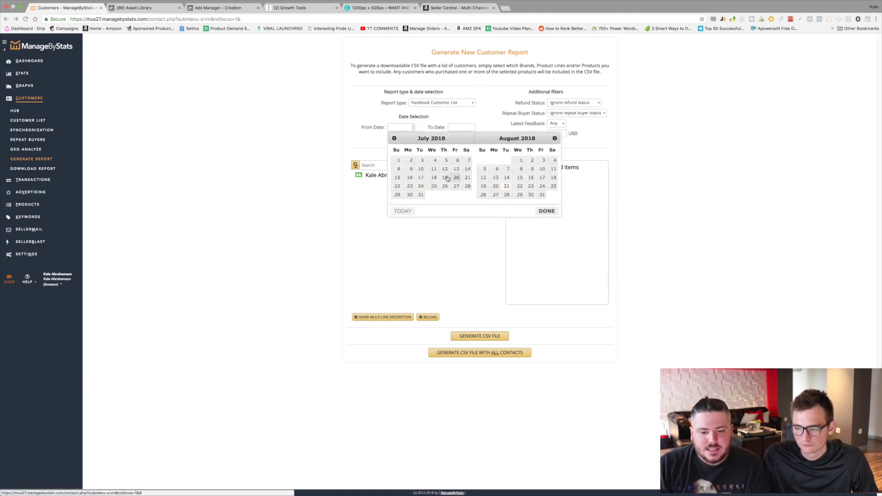
pyautogui.click(466, 178)
pyautogui.click(462, 127)
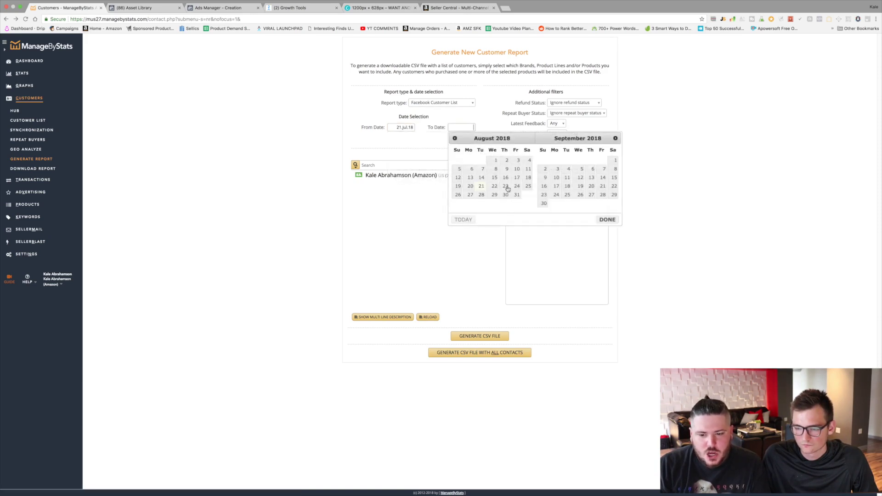
pyautogui.click(480, 187)
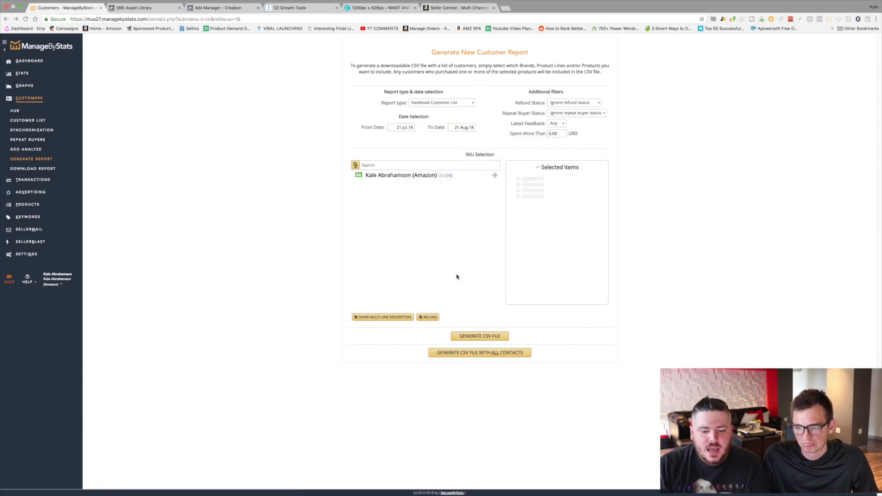
pyautogui.click(477, 336)
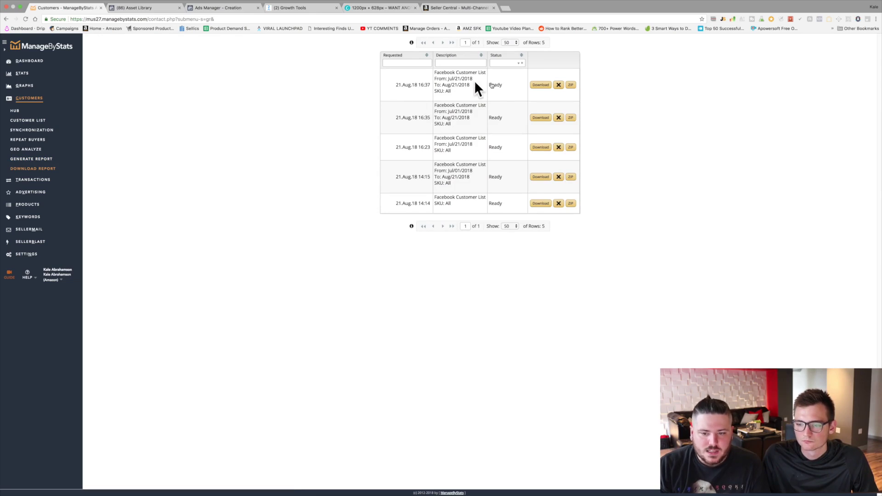
# Step: Download the newest Facebook Customer List export and show it in Finder
pyautogui.click(541, 85)
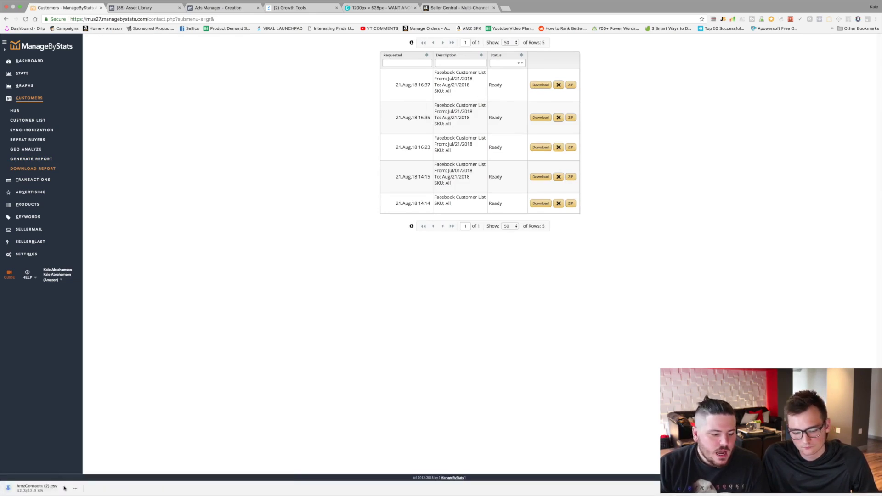
pyautogui.click(76, 488)
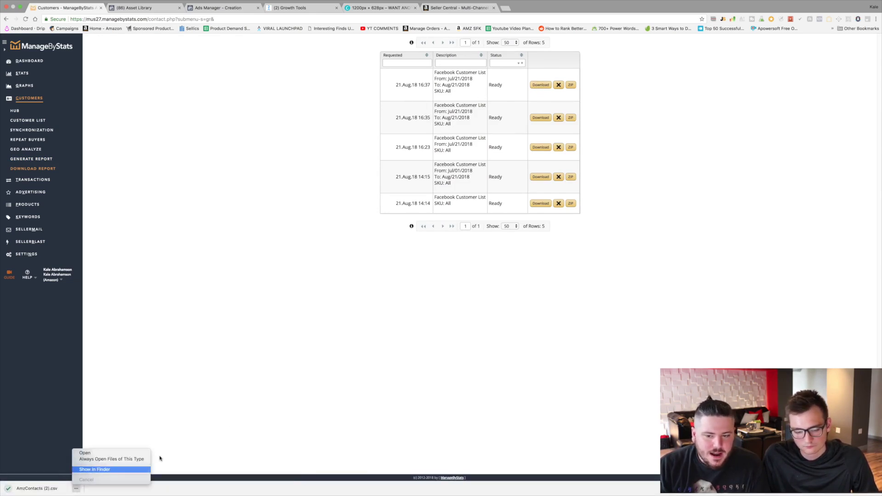
pyautogui.click(94, 469)
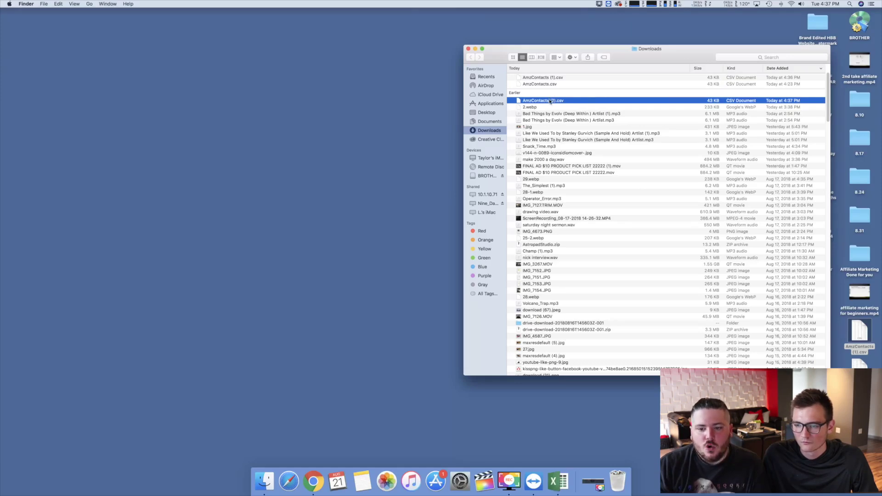
# Step: Open AmzContacts (2).csv with Microsoft Excel
pyautogui.rightClick(550, 101)
pyautogui.moveTo(611, 109)
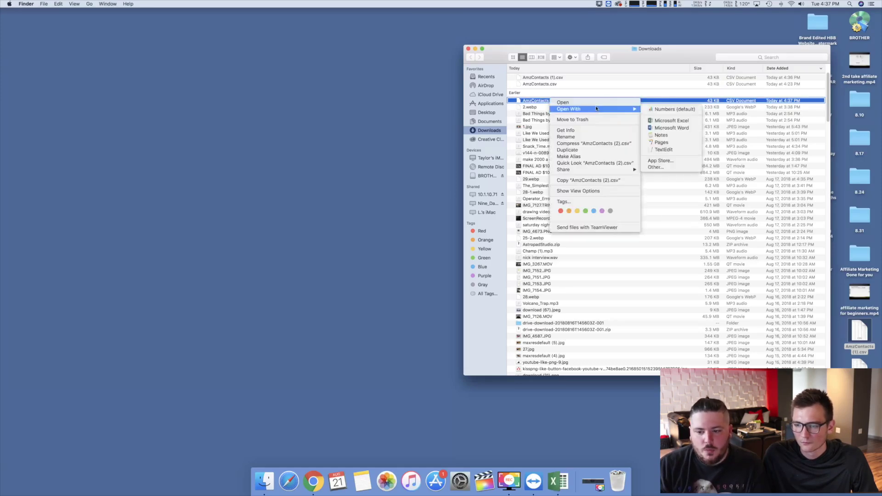
pyautogui.click(672, 121)
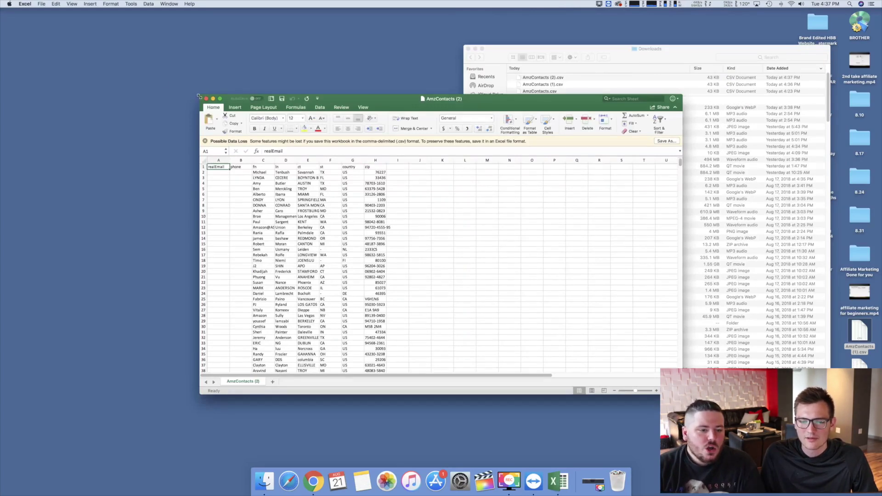
# Step: Enlarge the Excel window, confirm records end at row 1032, and select the realEmail and phone columns
pyautogui.moveTo(198, 97); pyautogui.dragTo(45, 21)
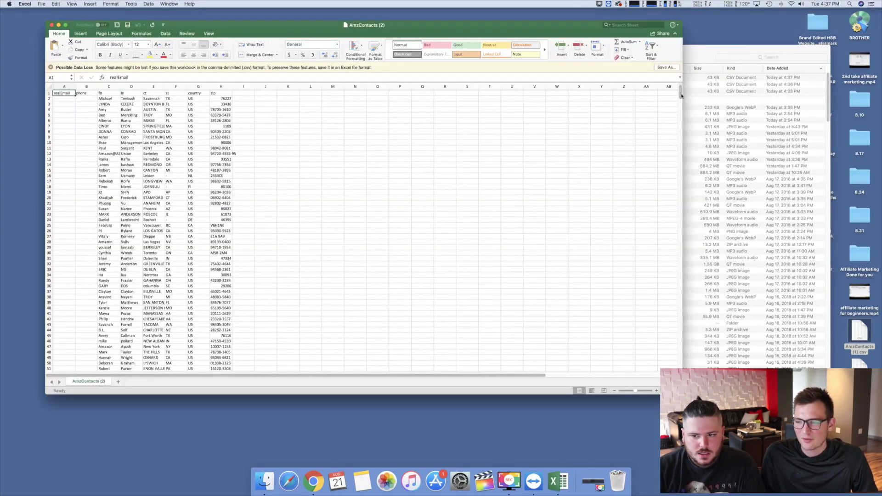
pyautogui.moveTo(680, 94); pyautogui.dragTo(662, 277)
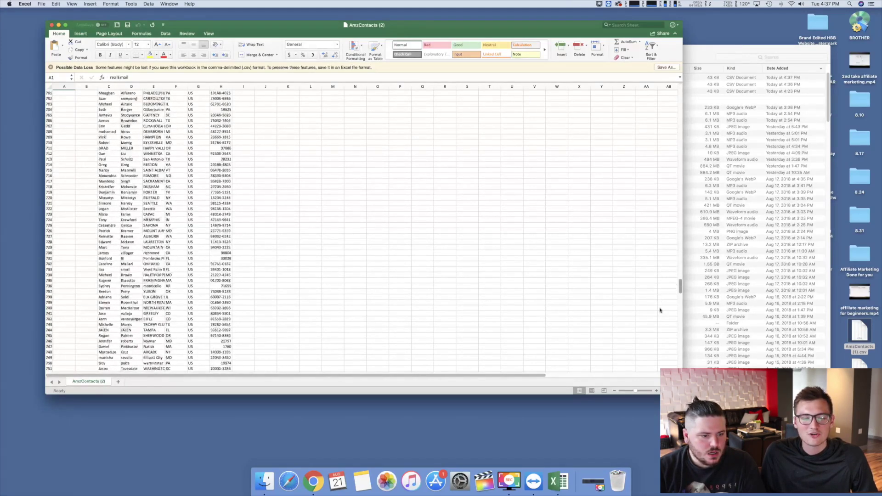
pyautogui.scroll(-20, 660, 310)
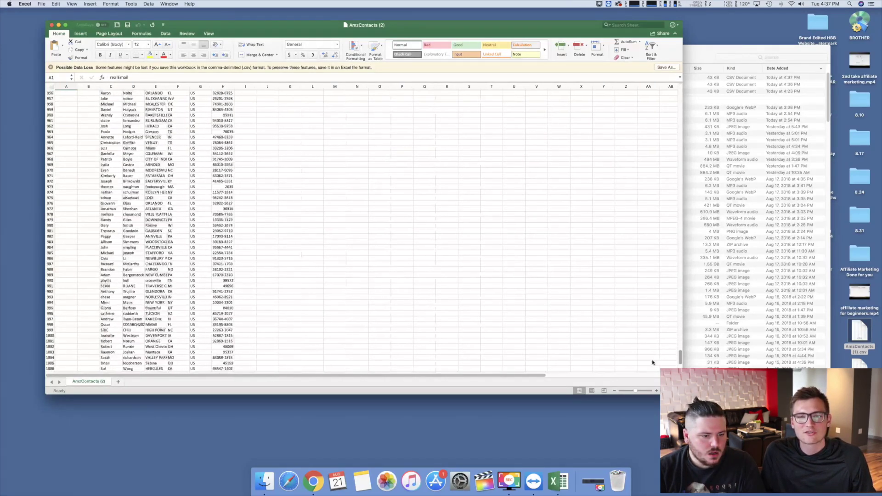
pyautogui.scroll(-10, 561, 291)
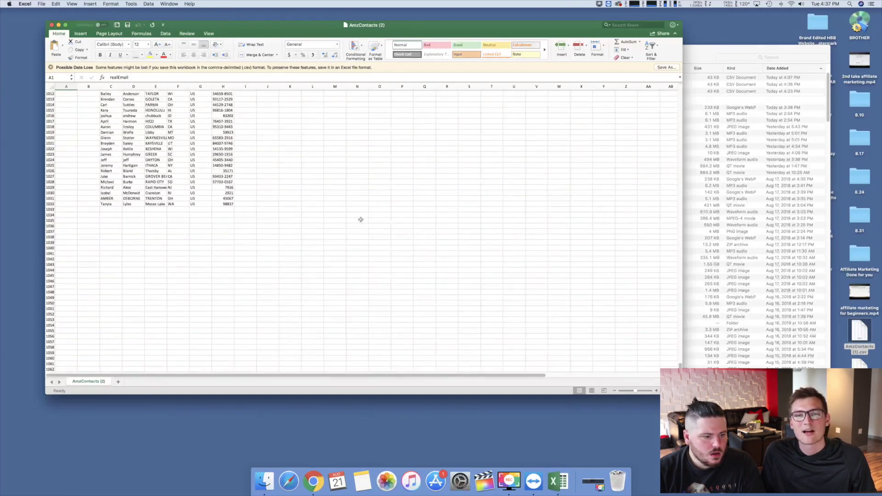
pyautogui.moveTo(69, 204); pyautogui.dragTo(216, 204)
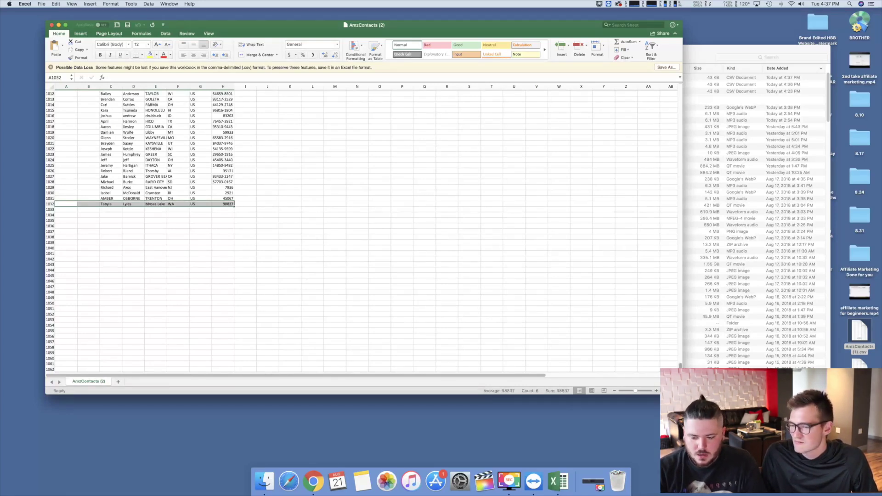
pyautogui.scroll(20, 138, 230)
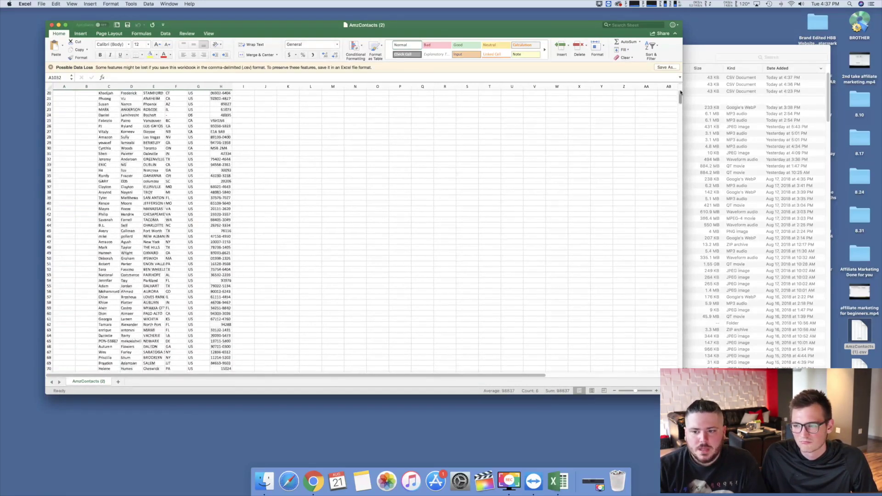
pyautogui.moveTo(64, 87); pyautogui.dragTo(83, 87)
# Step: Delete the realEmail and phone columns and save the file
pyautogui.rightClick(83, 87)
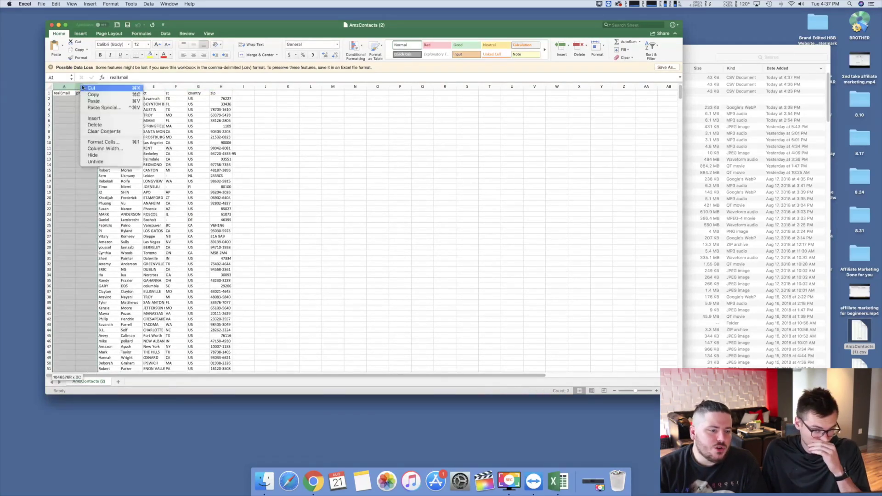
pyautogui.click(94, 125)
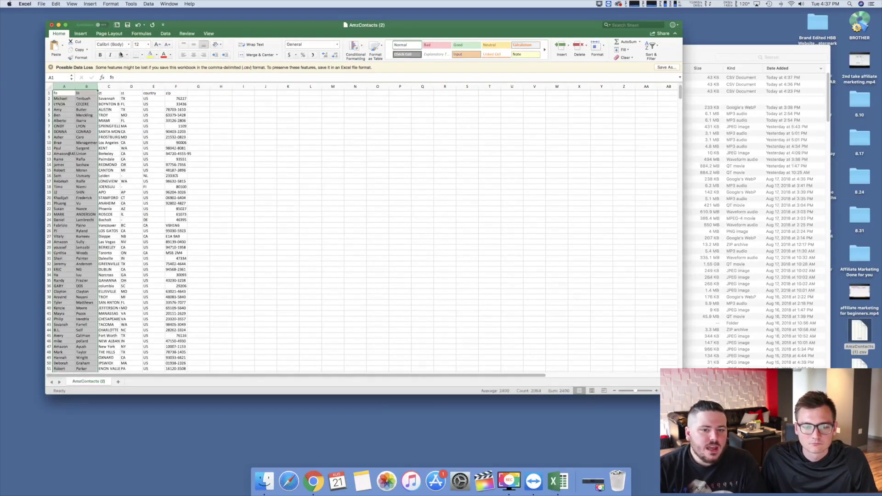
pyautogui.click(41, 4)
pyautogui.click(73, 50)
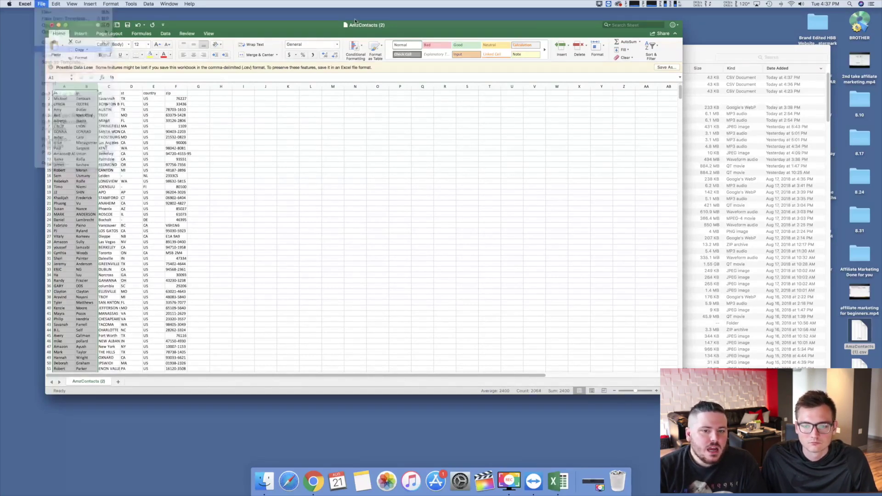
# Step: Save a CSV copy of AmzContacts (2) to the Desktop
pyautogui.click(41, 3)
pyautogui.click(69, 57)
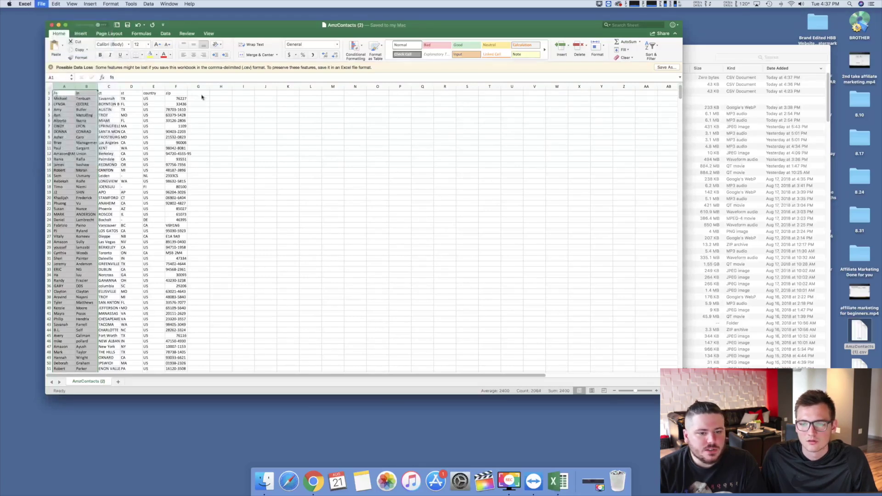
pyautogui.click(356, 69)
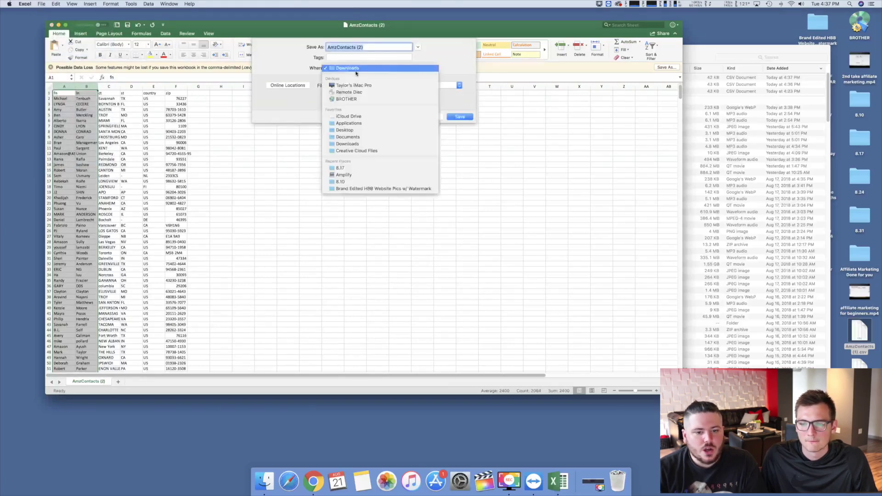
pyautogui.click(358, 129)
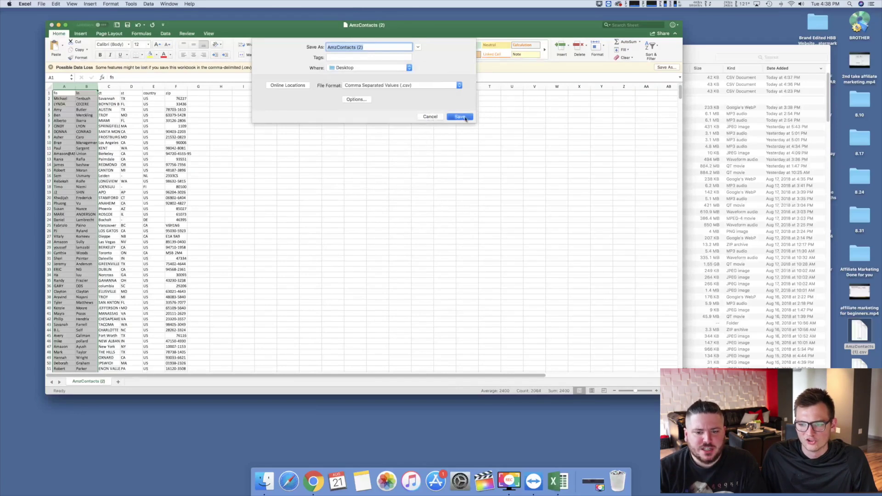
pyautogui.click(460, 117)
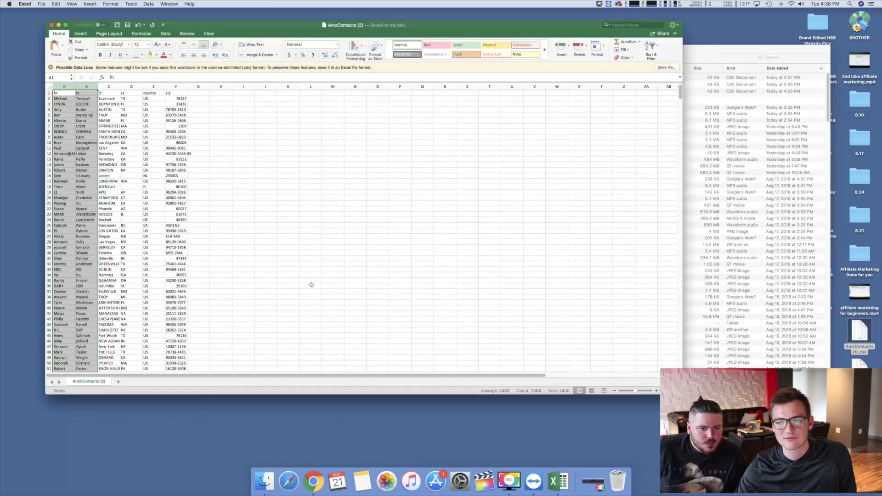
pyautogui.hotkey('ctrl', 'Right')
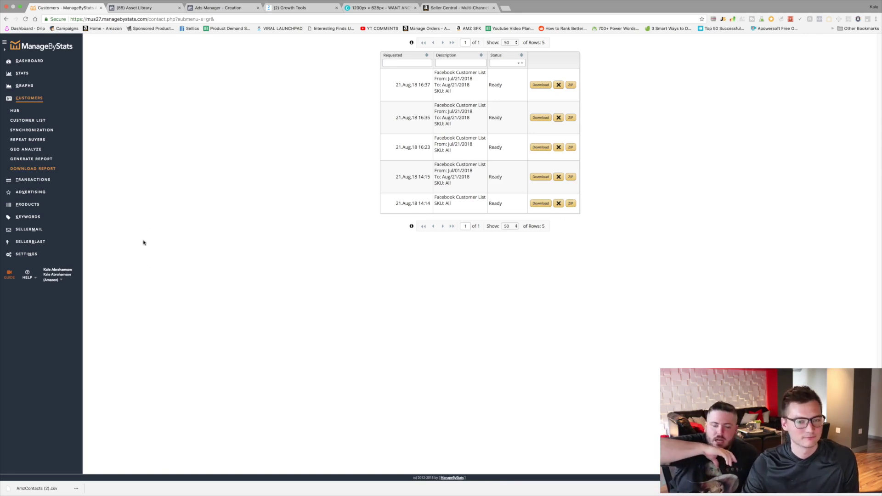
# Step: Open the Create Audience dropdown in the Asset Library's Audiences list
pyautogui.click(139, 8)
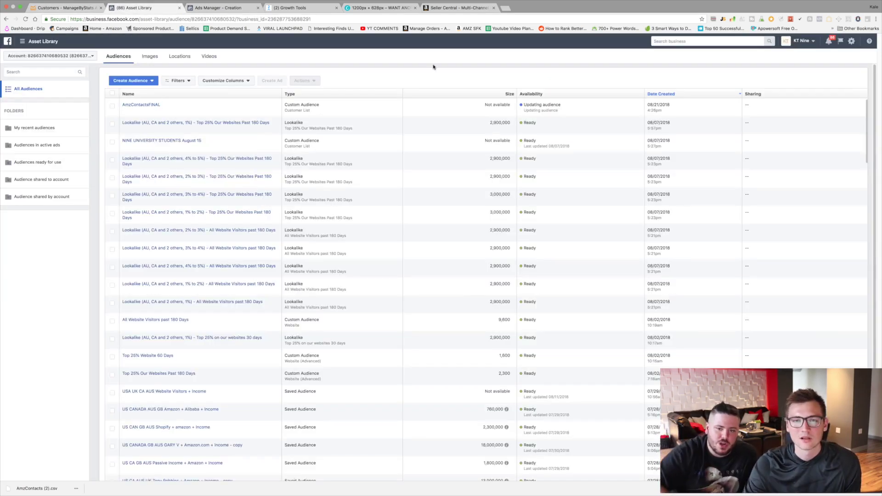
pyautogui.moveTo(255, 121)
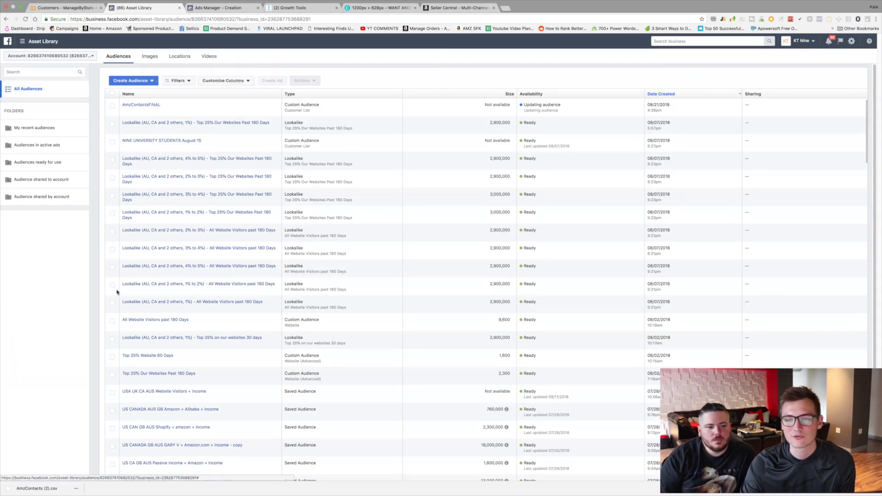
pyautogui.click(30, 46)
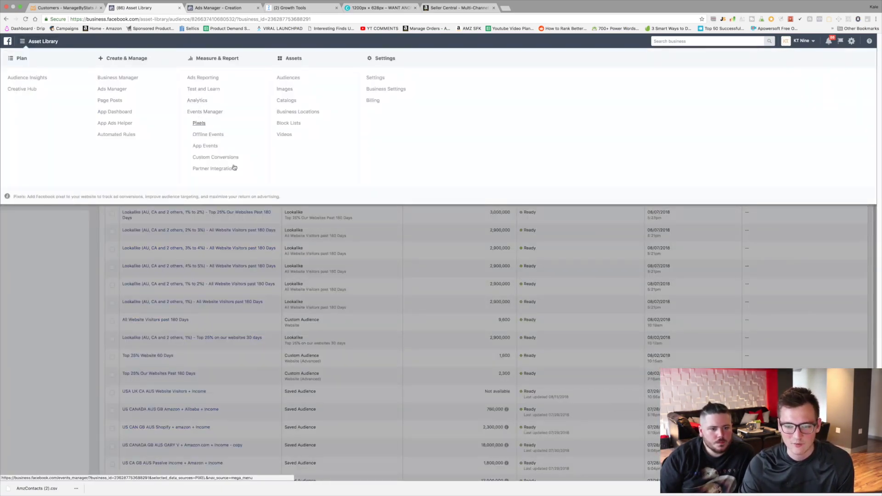
pyautogui.click(47, 321)
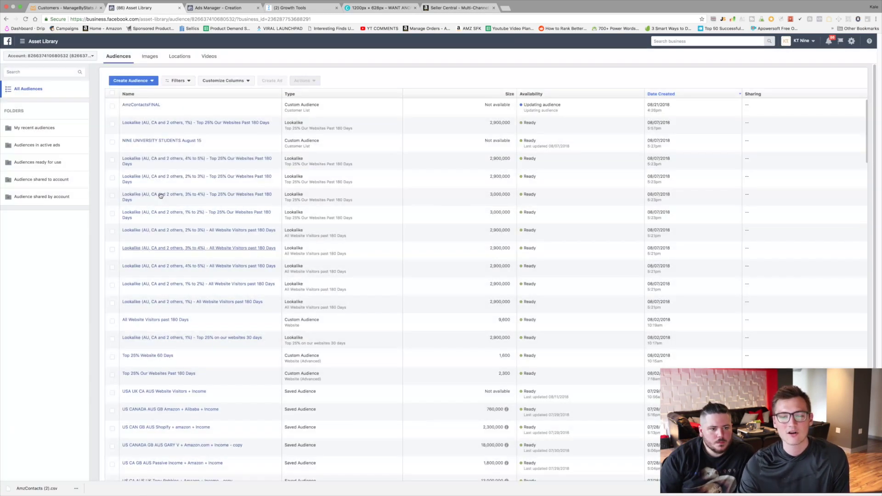
pyautogui.moveTo(164, 163)
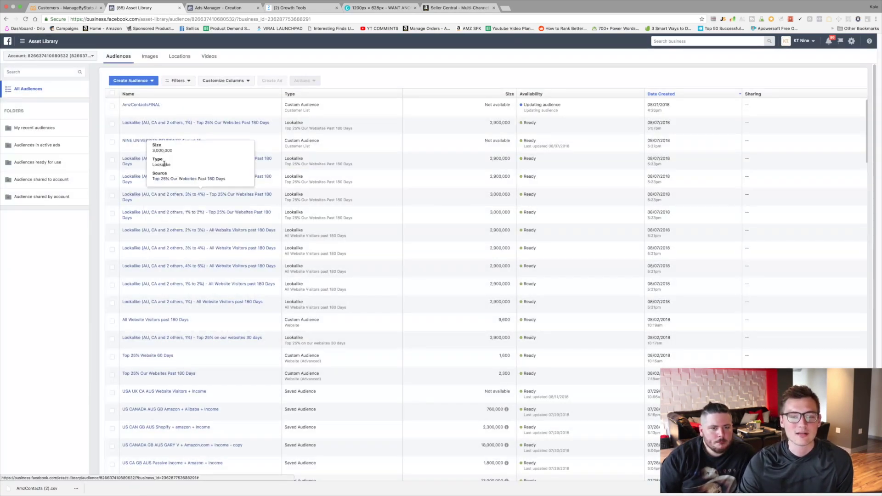
pyautogui.click(150, 82)
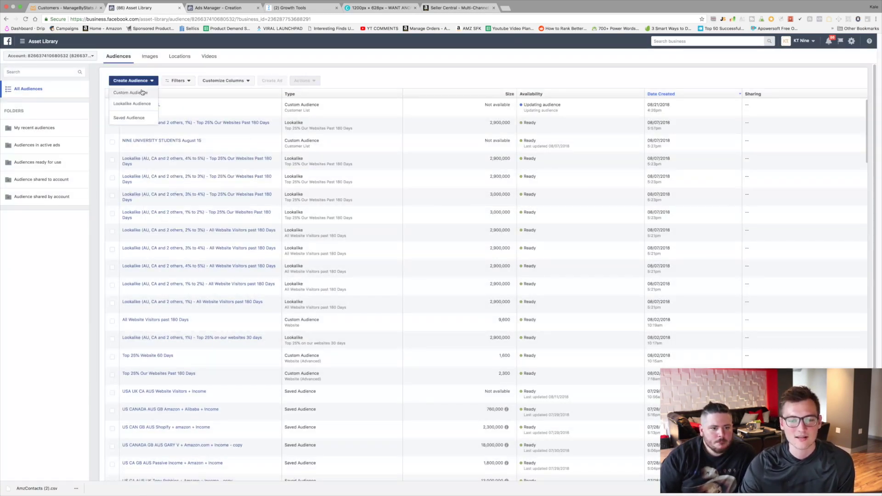
# Step: Start a Customer File custom audience and upload AmzContacts (2).csv
pyautogui.click(142, 93)
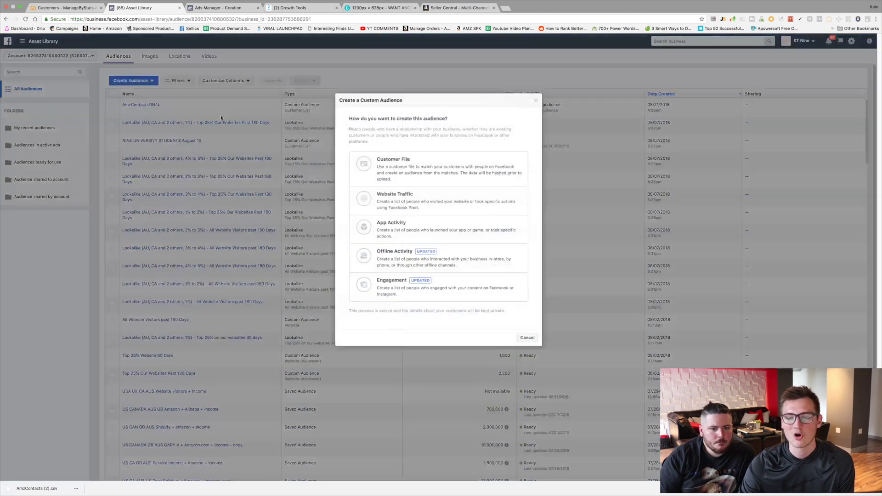
pyautogui.click(418, 170)
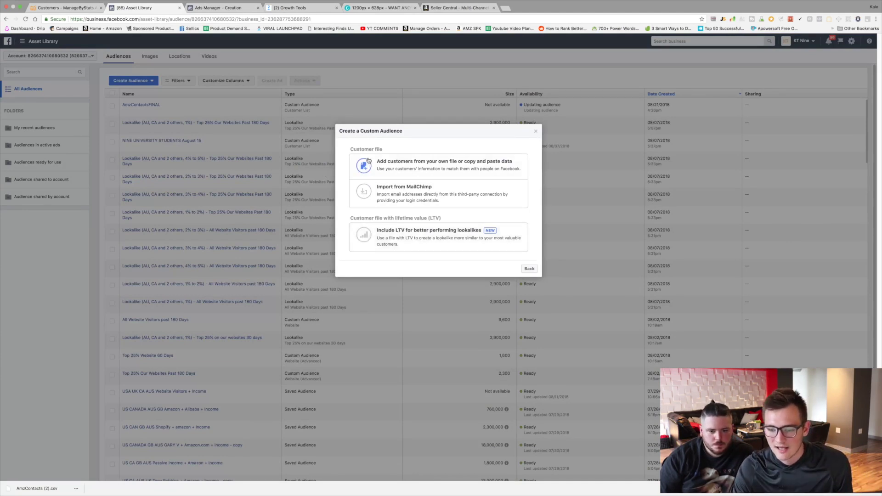
pyautogui.click(409, 167)
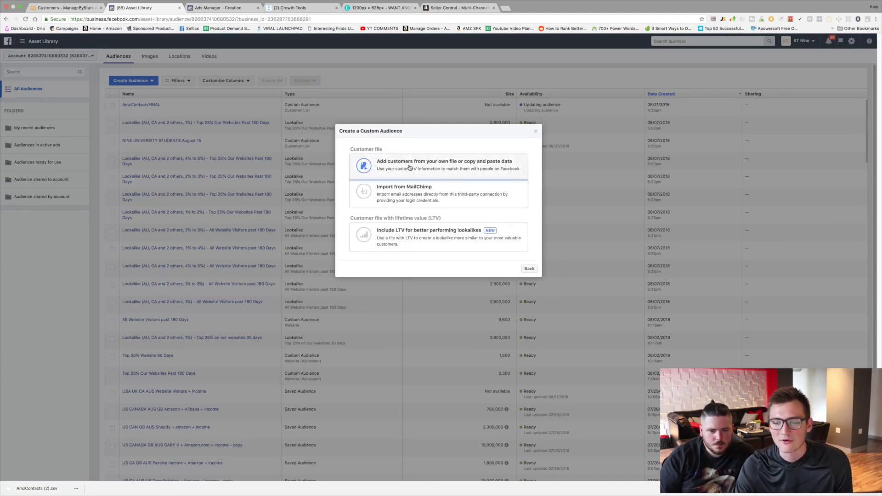
pyautogui.click(473, 209)
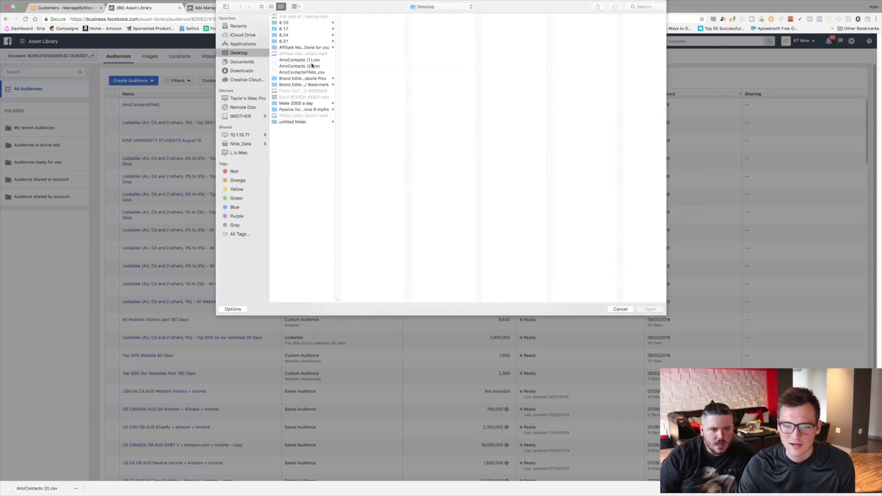
pyautogui.click(311, 67)
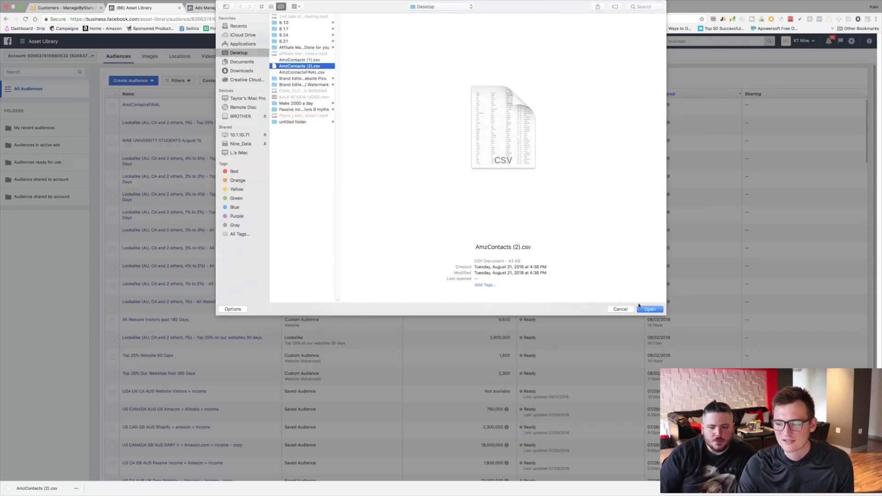
pyautogui.press('Return')
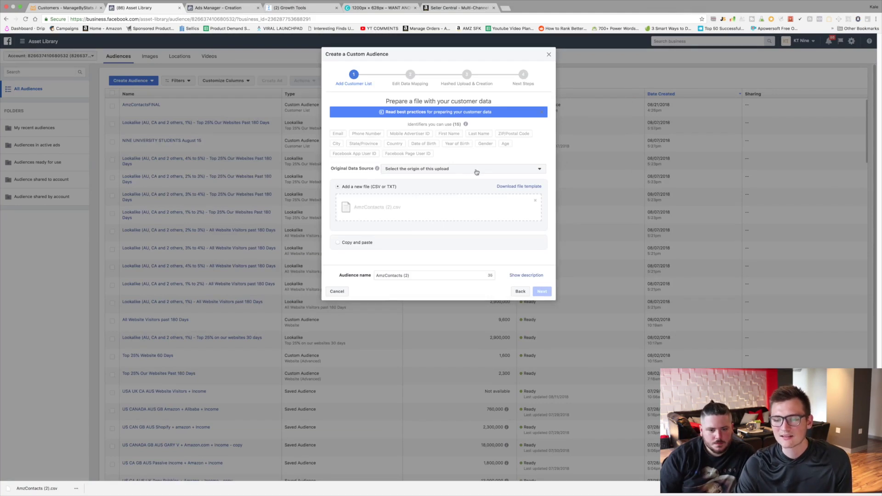
# Step: Set the source to Directly from customers, name it TARGETING LIST AMAZON TEST ACCOUNT, and create it
pyautogui.click(468, 170)
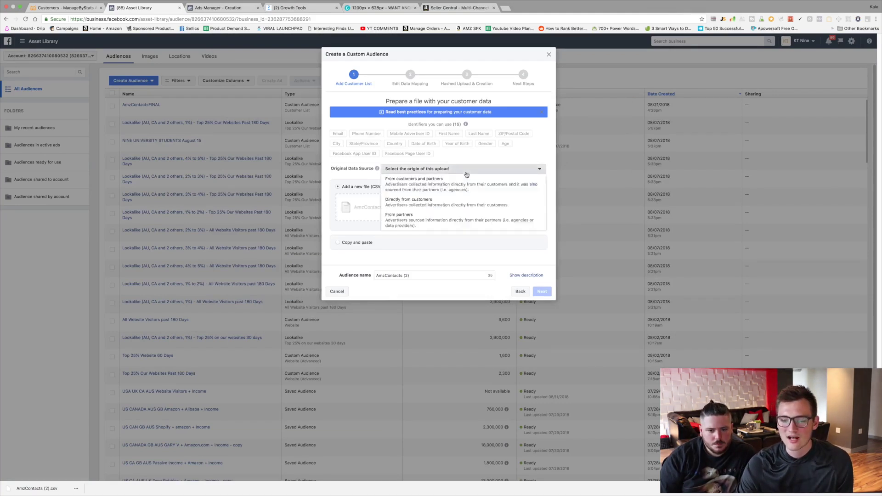
pyautogui.click(418, 205)
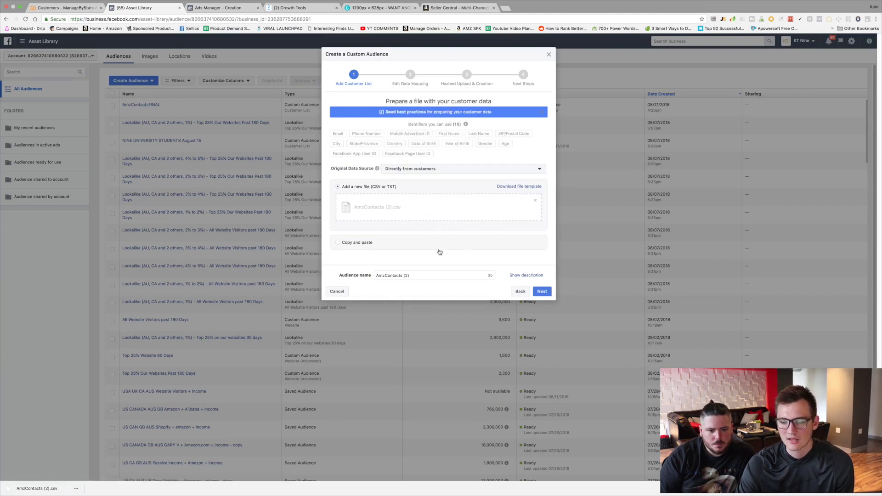
pyautogui.click(443, 275)
pyautogui.press('super+a')
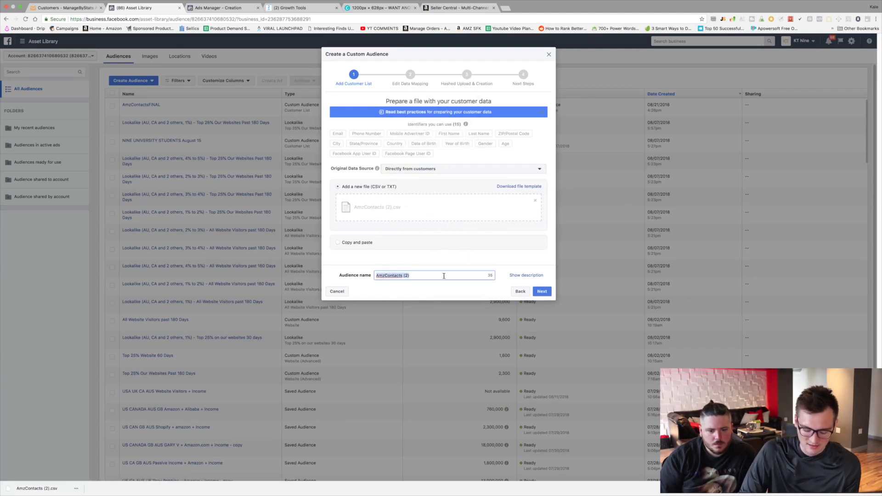
pyautogui.write('TARGETING LIST AMAZON TEST AC')
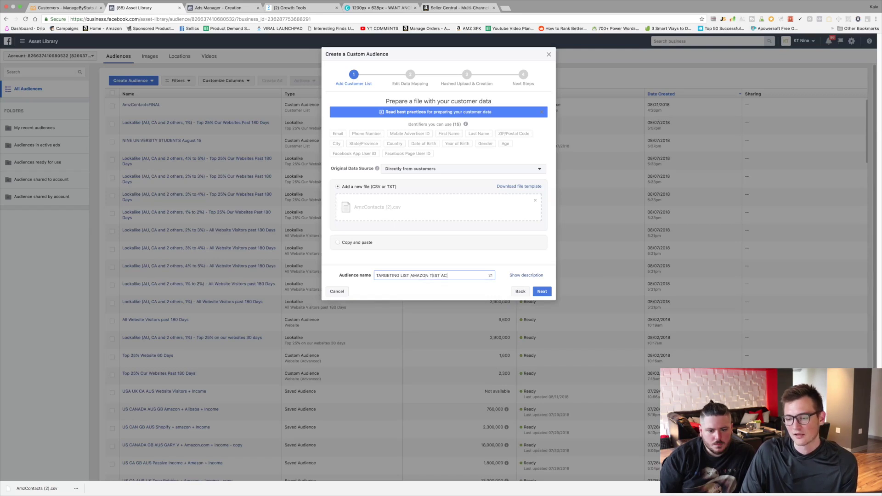
pyautogui.write('COUNT')
pyautogui.click(542, 291)
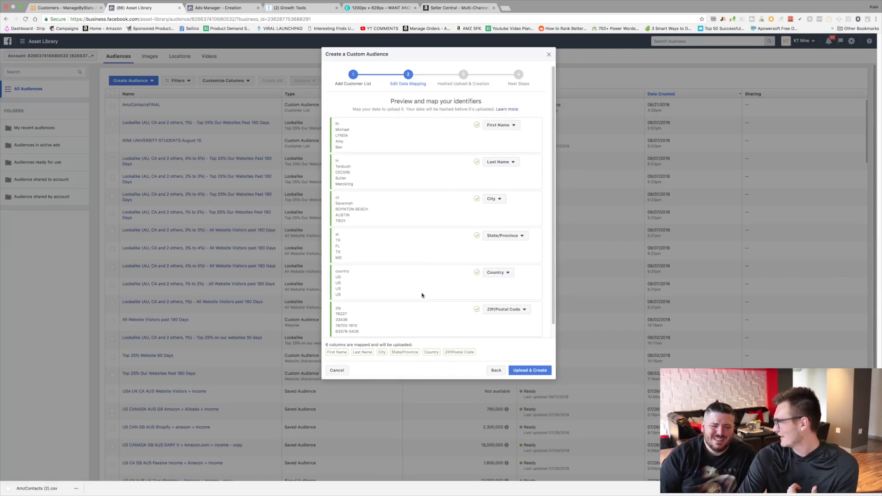
pyautogui.click(528, 371)
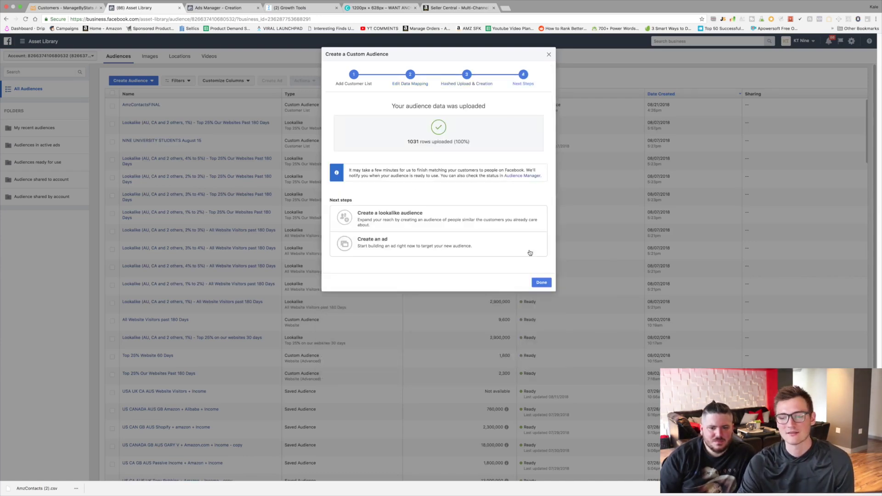
pyautogui.click(541, 283)
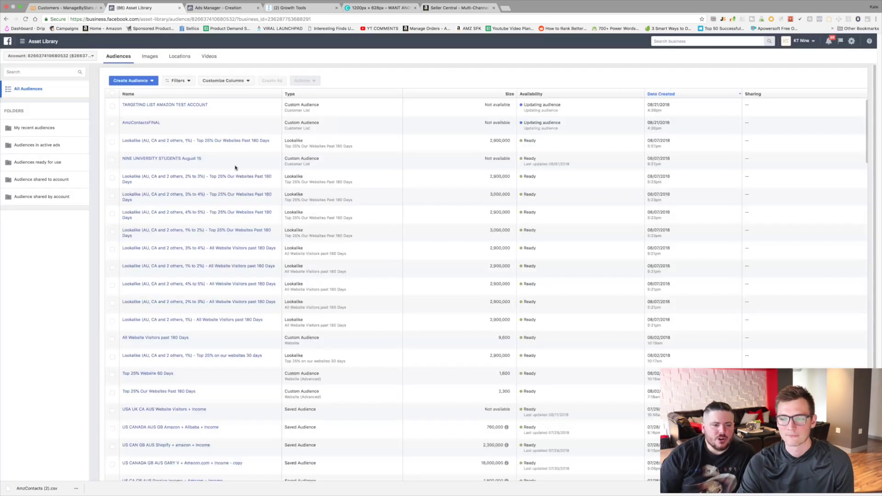
pyautogui.moveTo(154, 126)
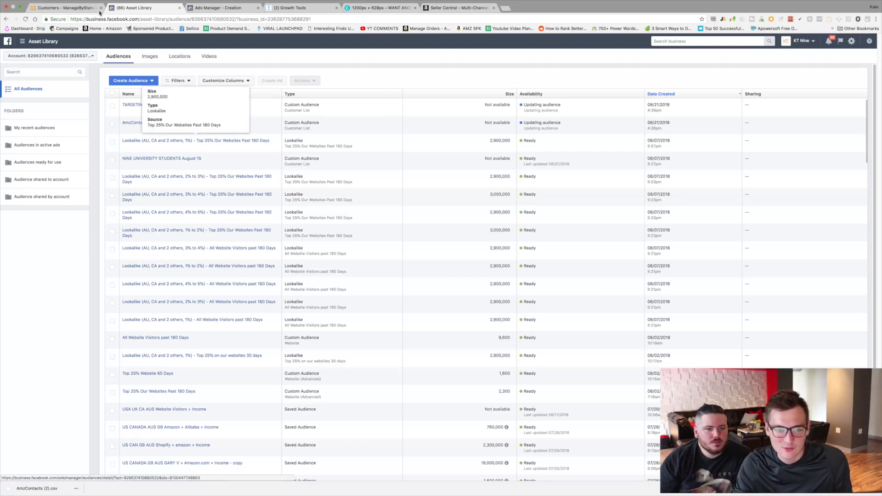
# Step: Create a Messages-objective campaign named TEST REVIEW and continue to ad set setup
pyautogui.click(218, 8)
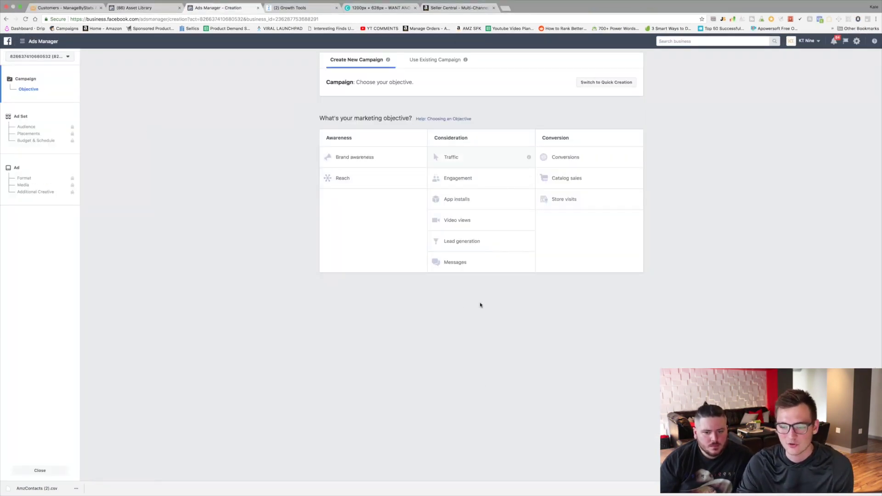
pyautogui.click(464, 263)
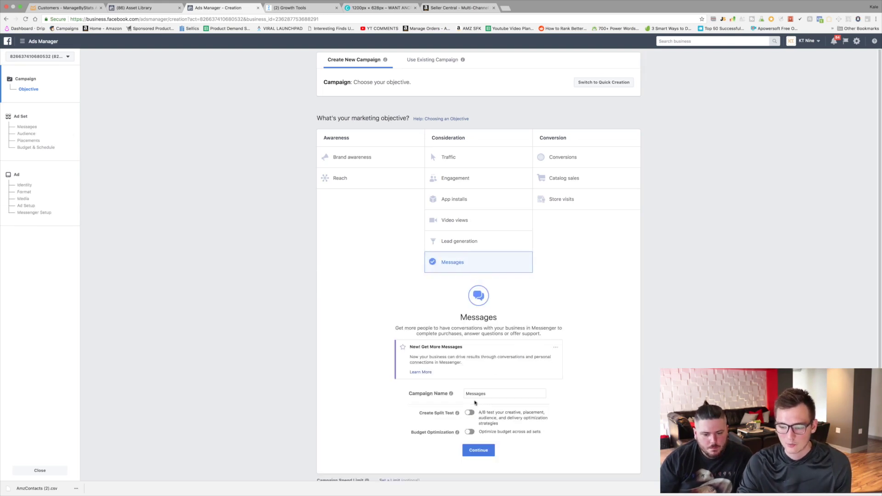
pyautogui.doubleClick(485, 395)
pyautogui.write('T')
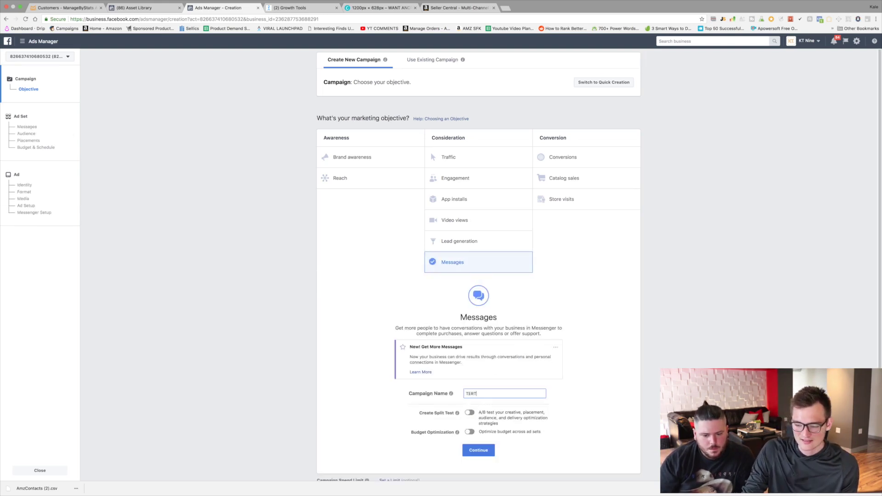
pyautogui.write('EST ')
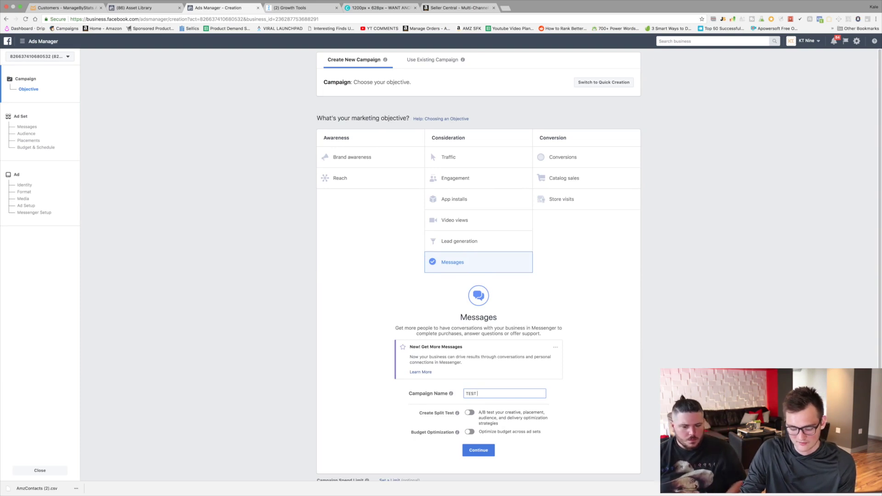
pyautogui.write('REVIEWS')
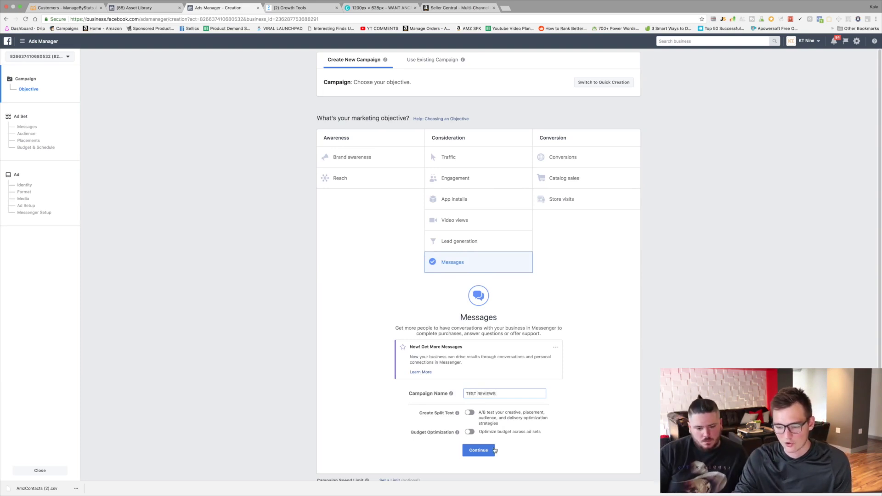
pyautogui.click(494, 450)
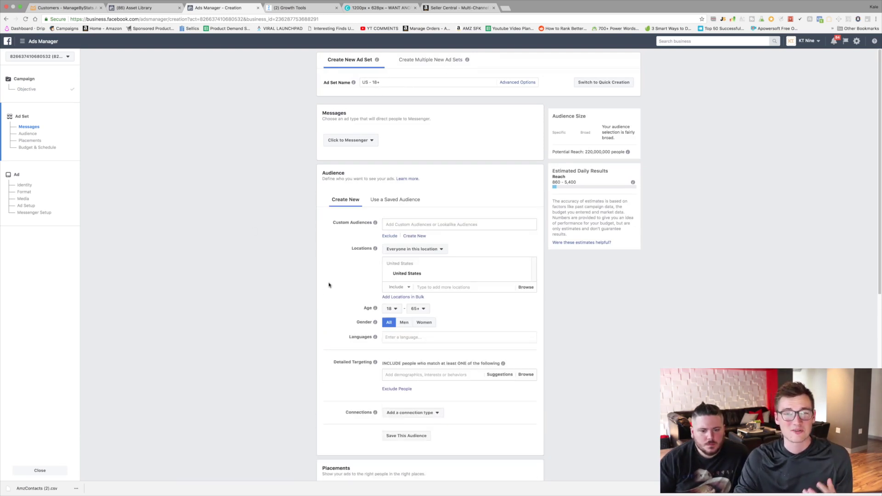
# Step: Add AmzContactsFINAL as the ad set's custom audience
pyautogui.click(404, 225)
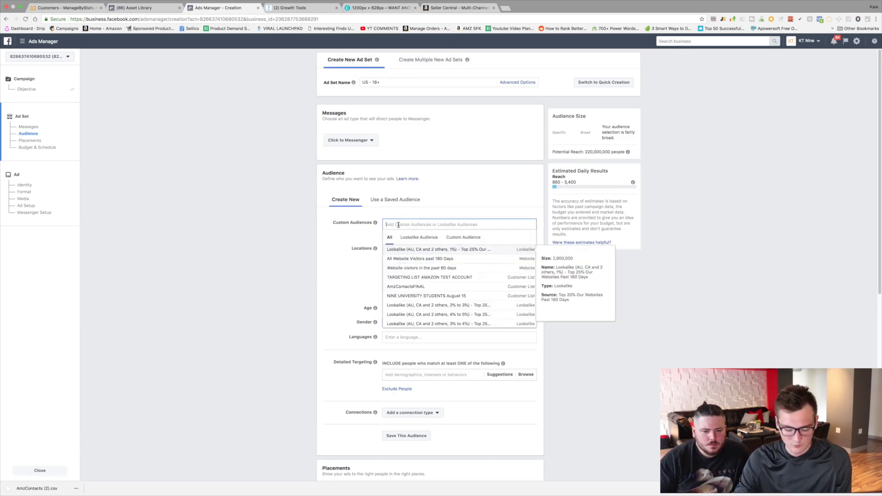
pyautogui.write('amz')
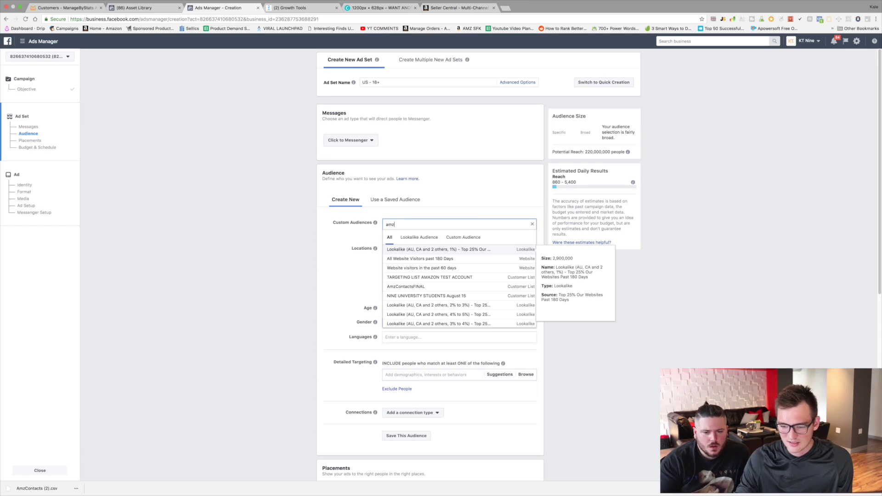
pyautogui.write('c')
pyautogui.click(419, 249)
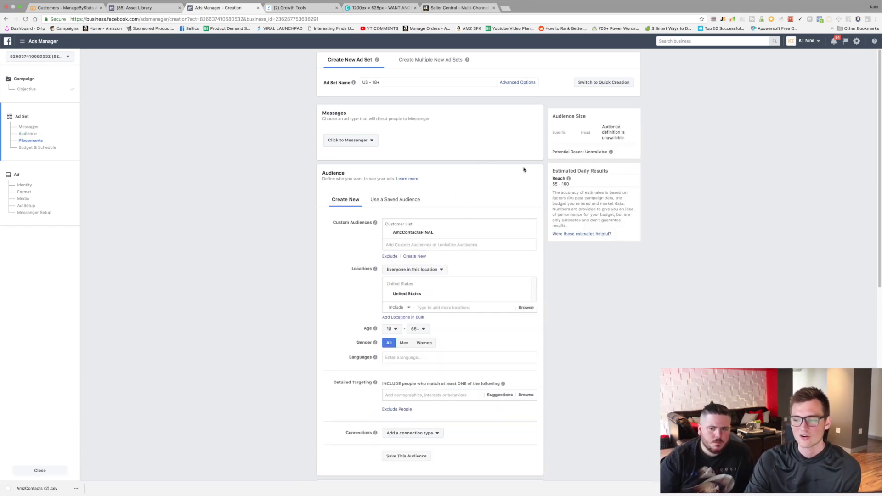
pyautogui.moveTo(610, 152)
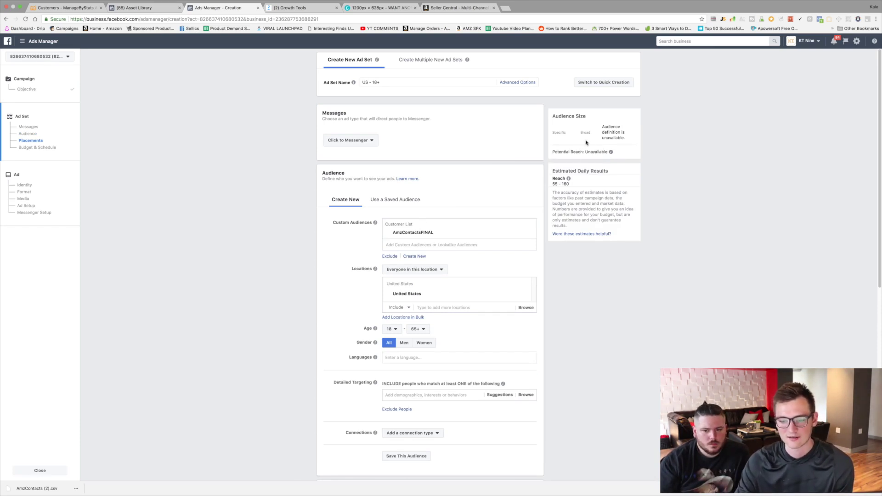
pyautogui.scroll(-5, 326, 280)
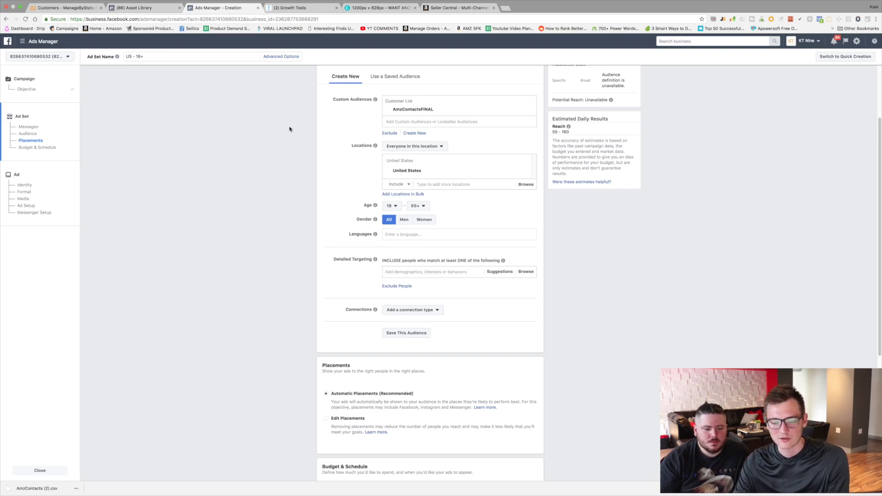
# Step: Switch to manual placements and exclude Instagram
pyautogui.scroll(-4, 291, 279)
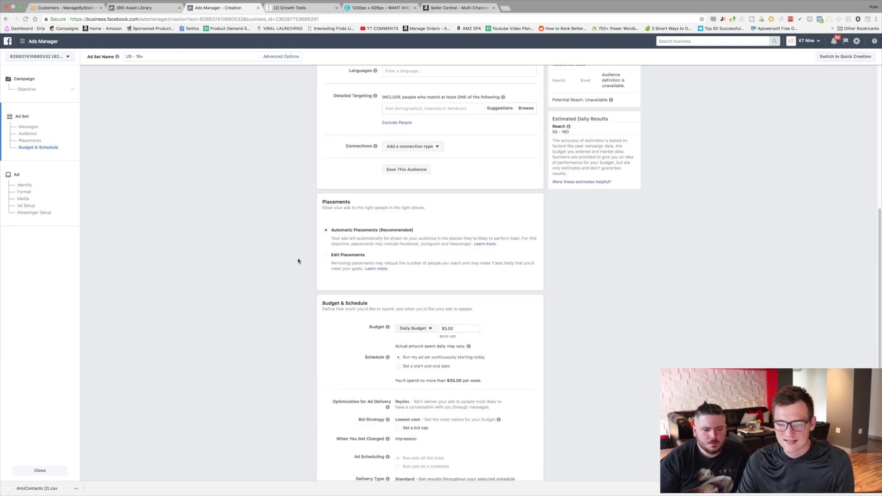
pyautogui.scroll(-2, 299, 260)
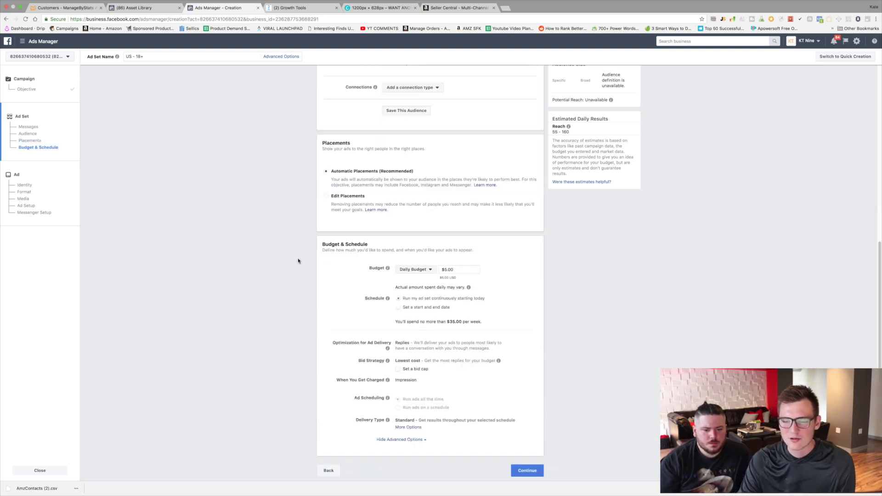
pyautogui.click(325, 196)
pyautogui.scroll(-3, 318, 262)
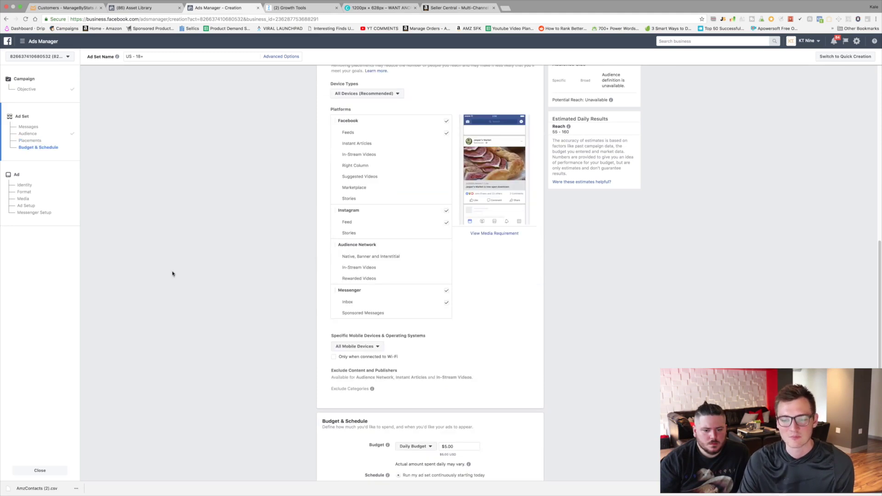
pyautogui.click(446, 210)
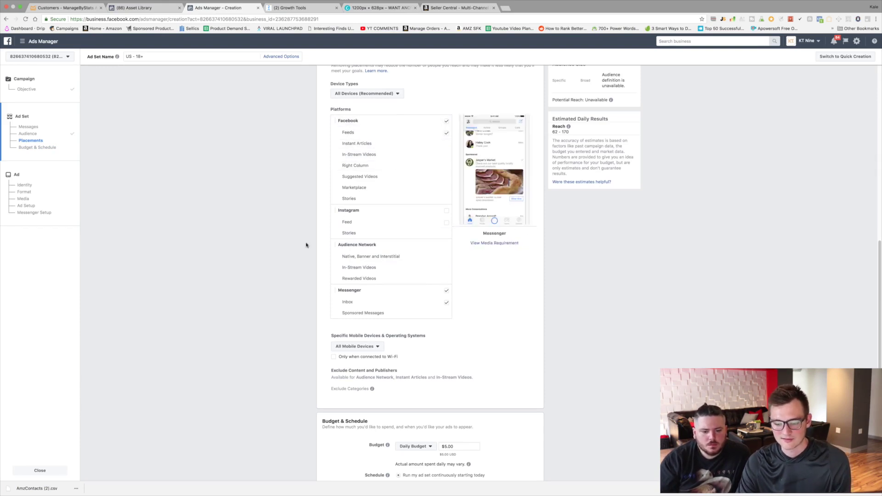
# Step: Set the daily budget to $15.00 and continue to ad creation
pyautogui.scroll(-4, 305, 244)
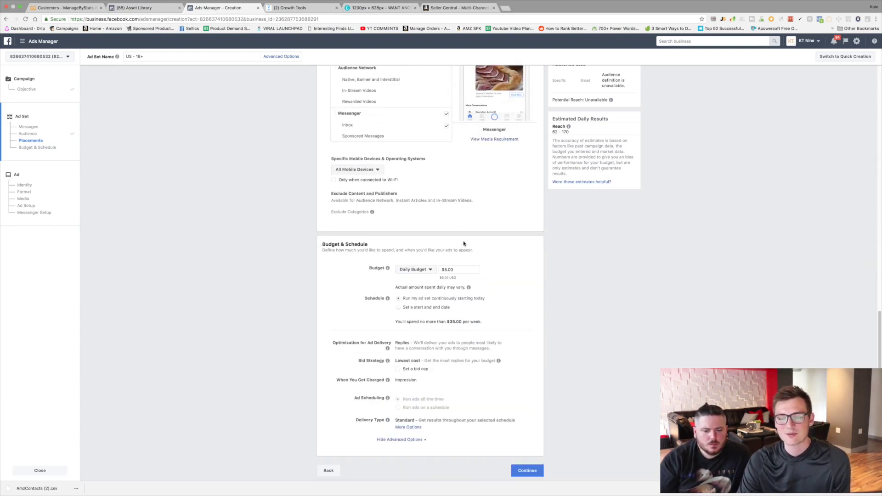
pyautogui.click(461, 270)
pyautogui.write('15')
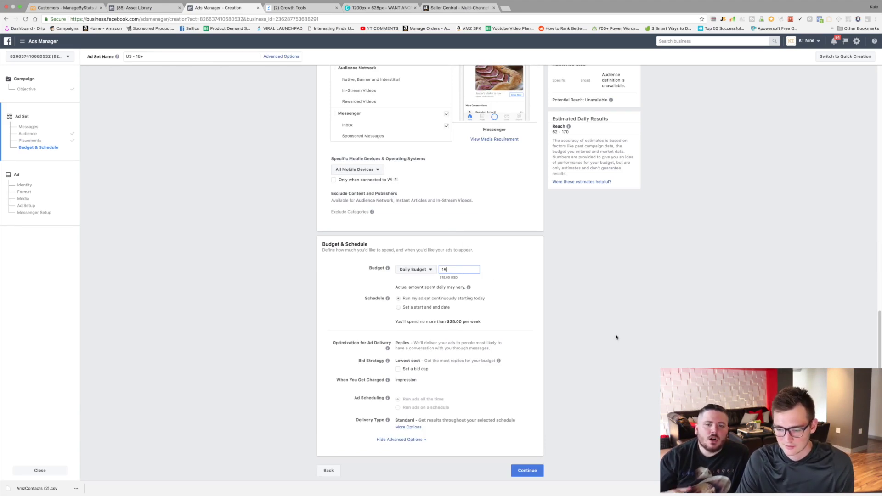
pyautogui.click(599, 344)
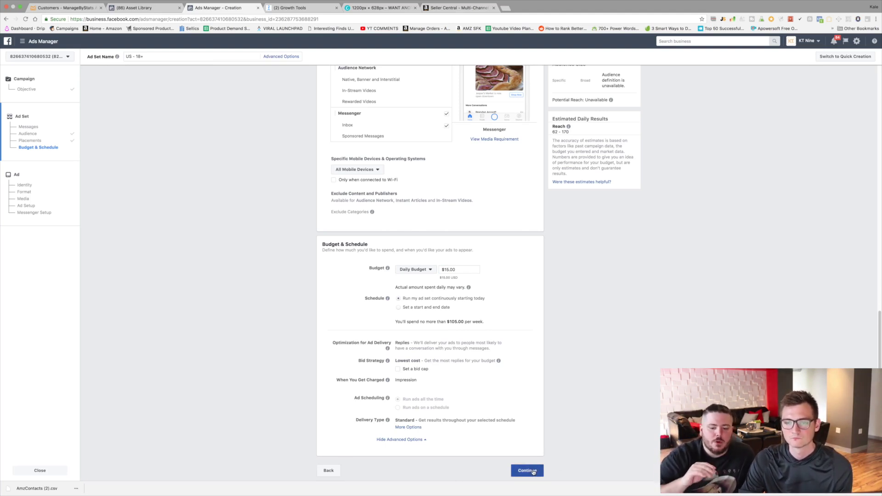
pyautogui.click(533, 472)
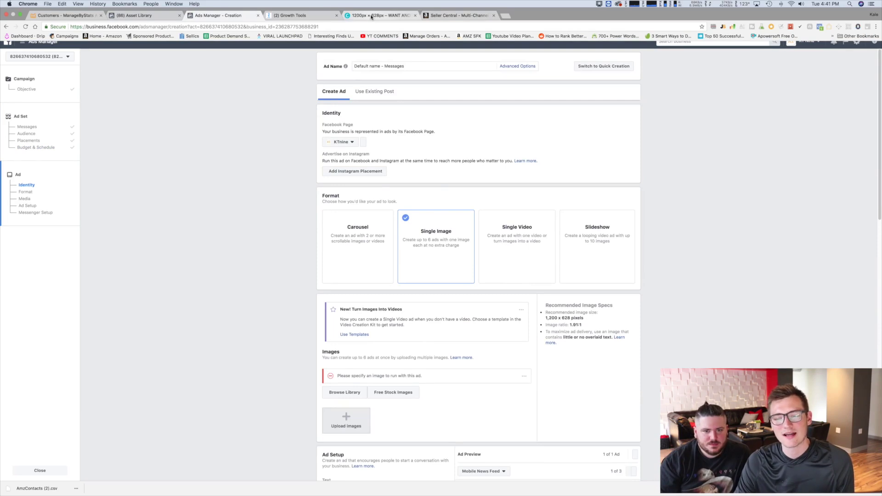
pyautogui.click(371, 16)
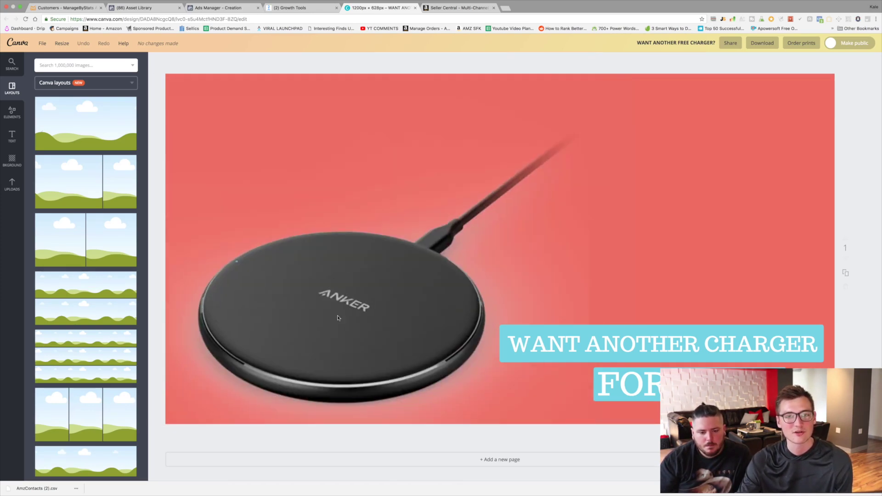
# Step: Download the WANT ANOTHER FREE CHARGER? design from Canva as a JPG instead of PNG
pyautogui.click(651, 359)
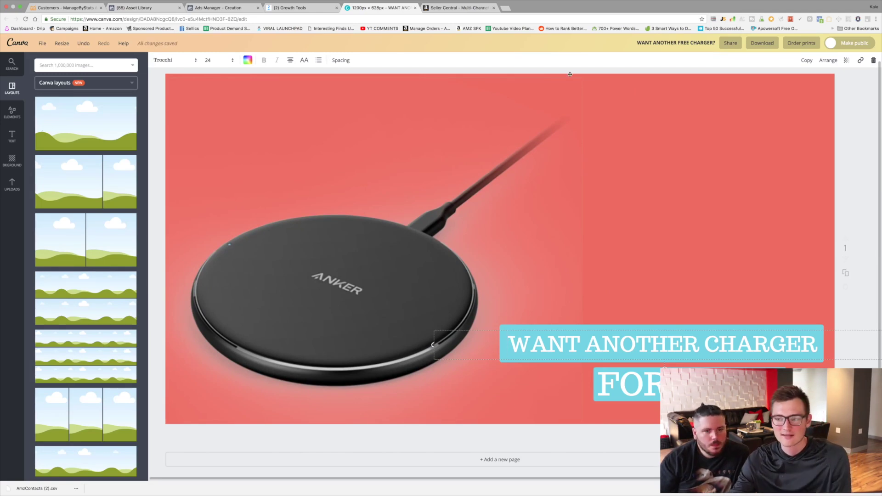
pyautogui.click(763, 45)
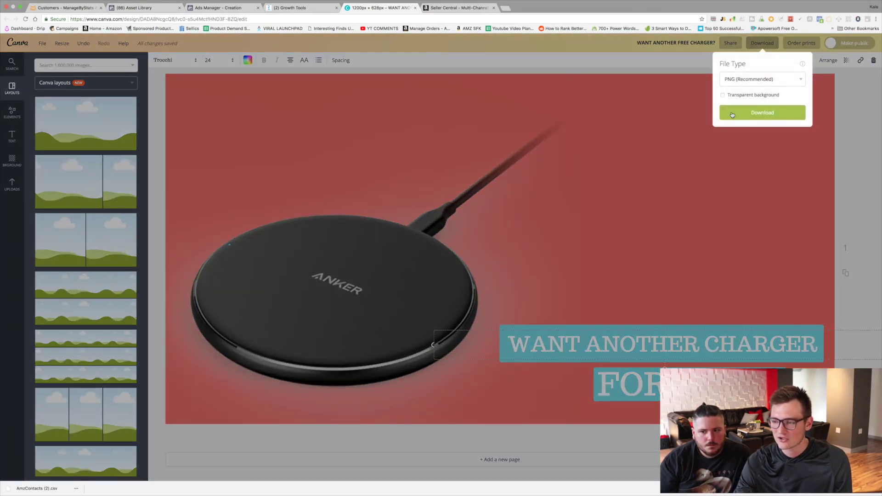
pyautogui.click(750, 80)
pyautogui.click(749, 86)
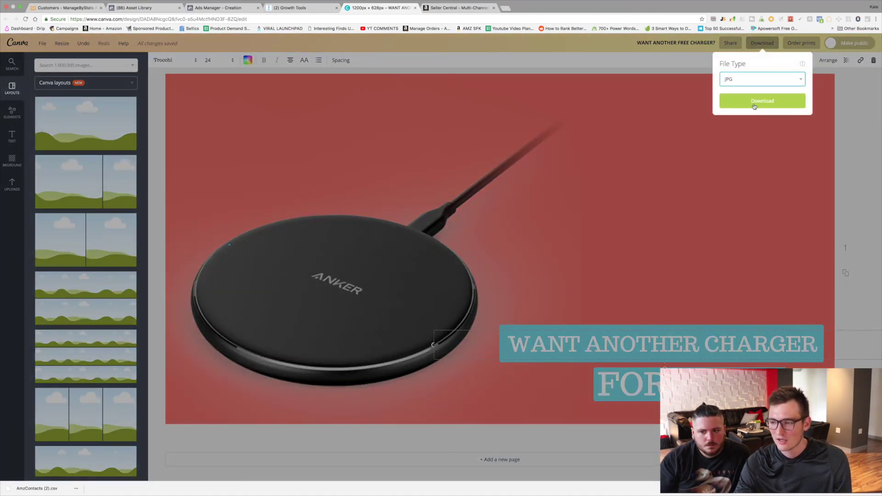
pyautogui.click(754, 106)
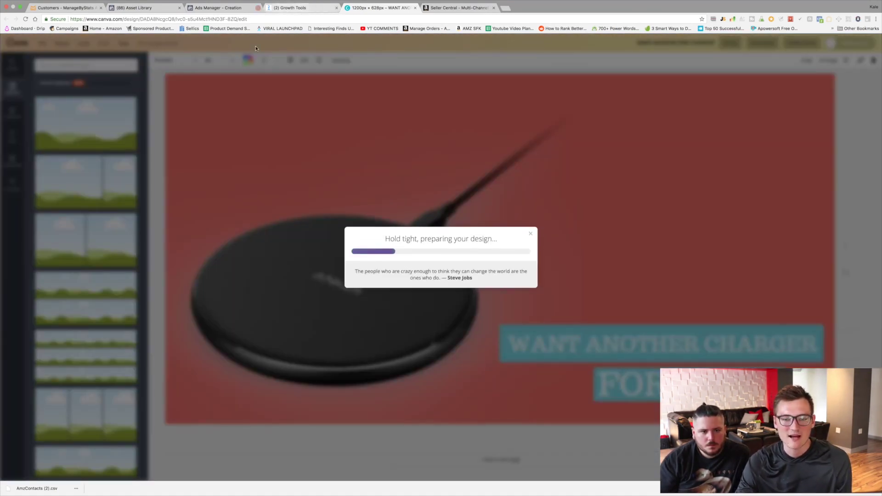
pyautogui.click(225, 7)
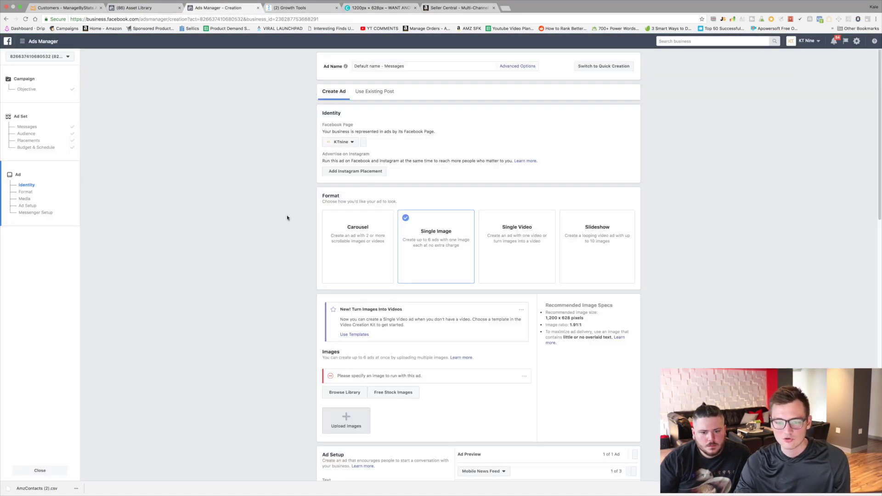
pyautogui.scroll(-3, 305, 303)
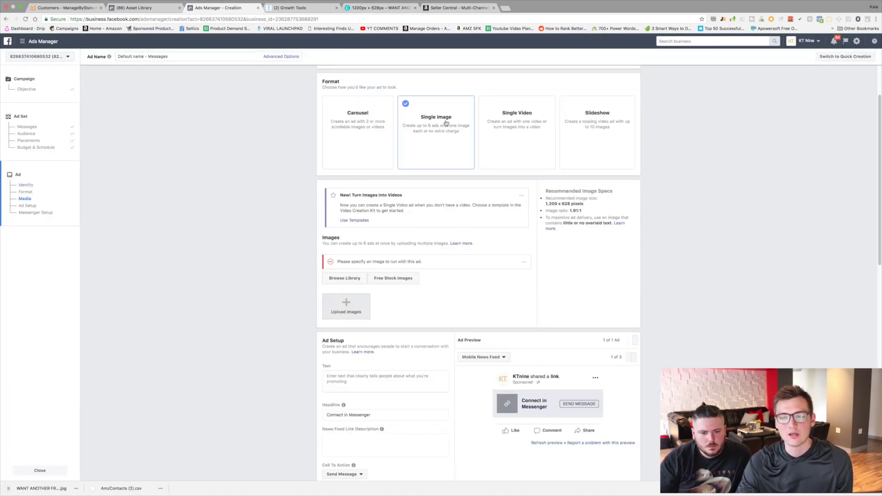
pyautogui.click(380, 8)
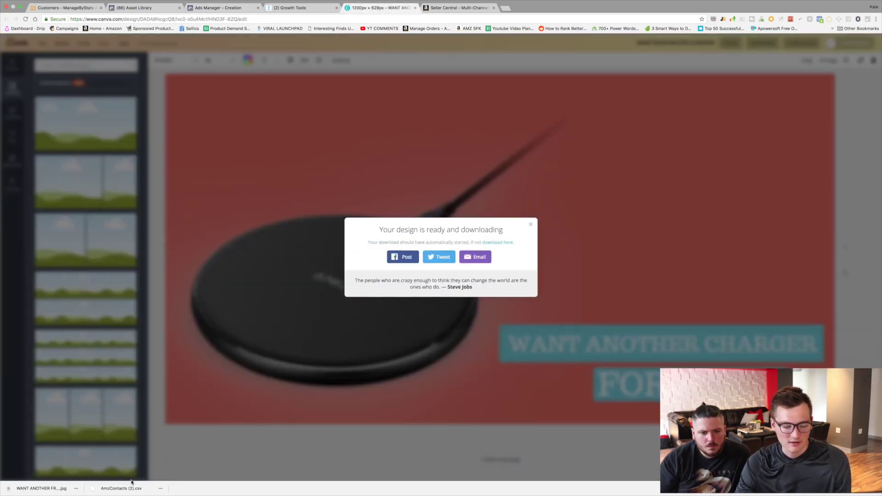
# Step: Upload 'WANT ANOTHER CHARGER_.jpg' from Downloads as the Messages ad's image
pyautogui.click(208, 8)
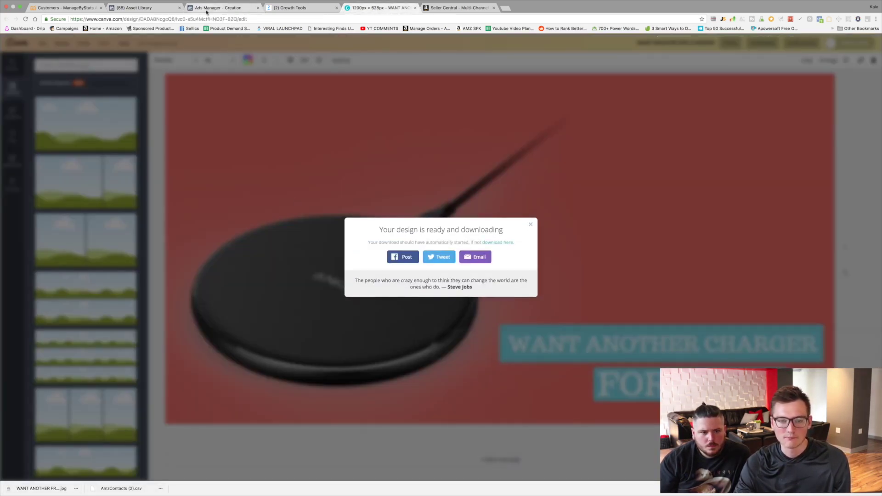
pyautogui.scroll(-3, 459, 237)
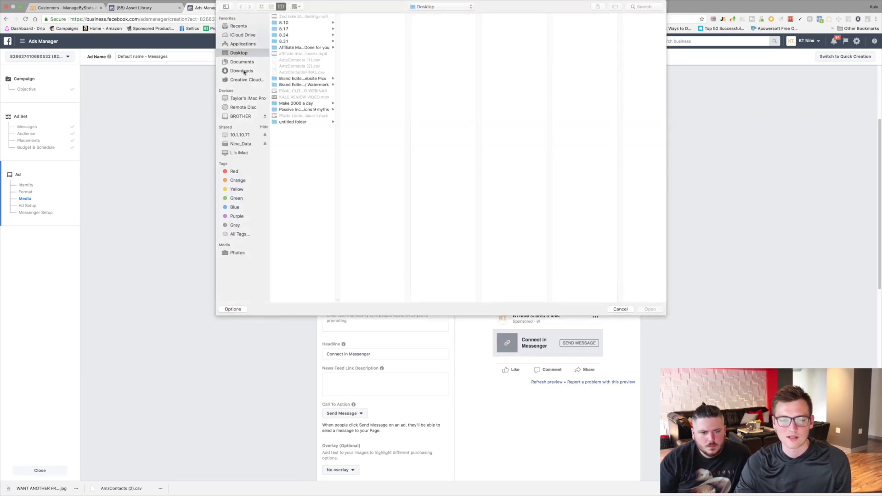
pyautogui.click(296, 29)
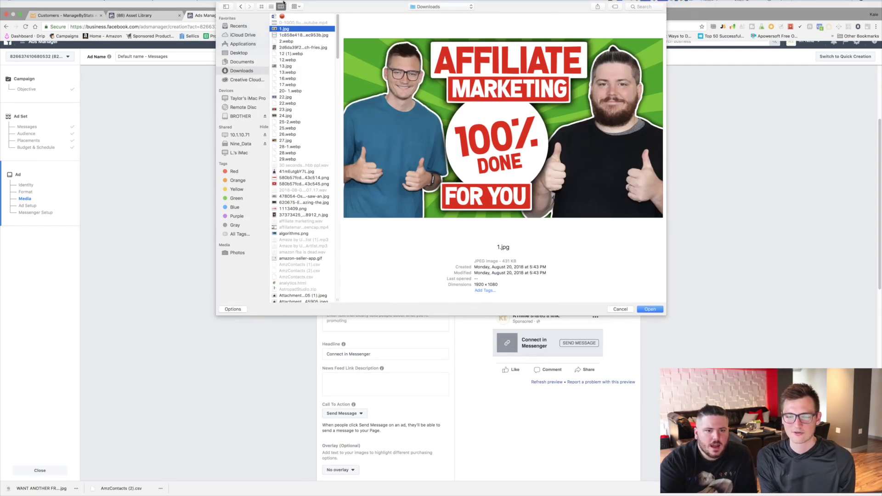
pyautogui.click(271, 27)
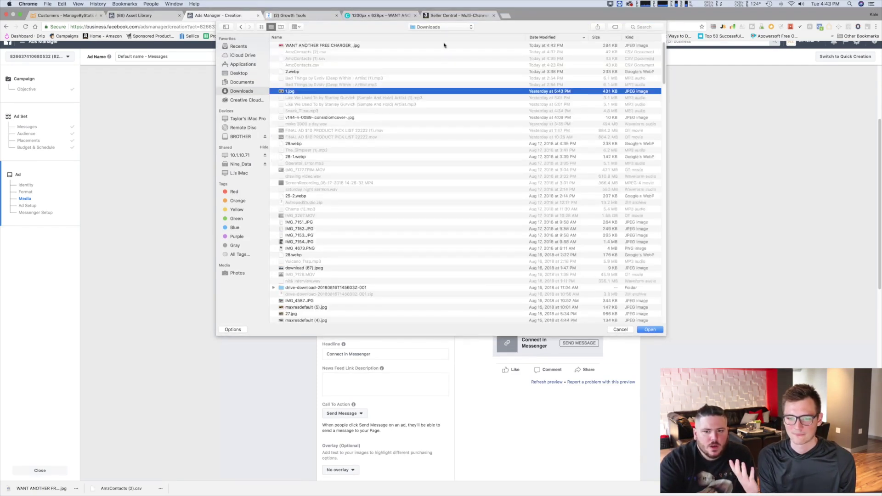
pyautogui.doubleClick(361, 25)
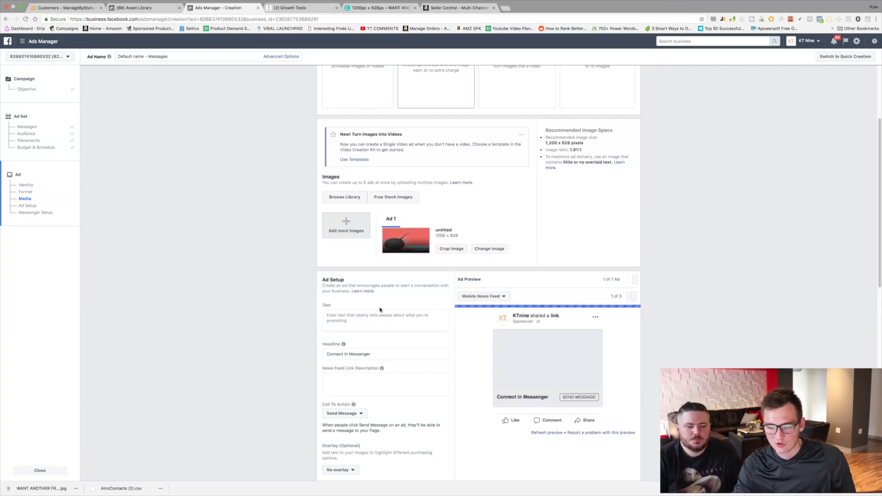
# Step: Write the three-line ad text from 'HEY! YOU ARE A LOYAL CUSTOMER!!' to 'CLICK SEND MESSAGE'
pyautogui.scroll(-3, 384, 329)
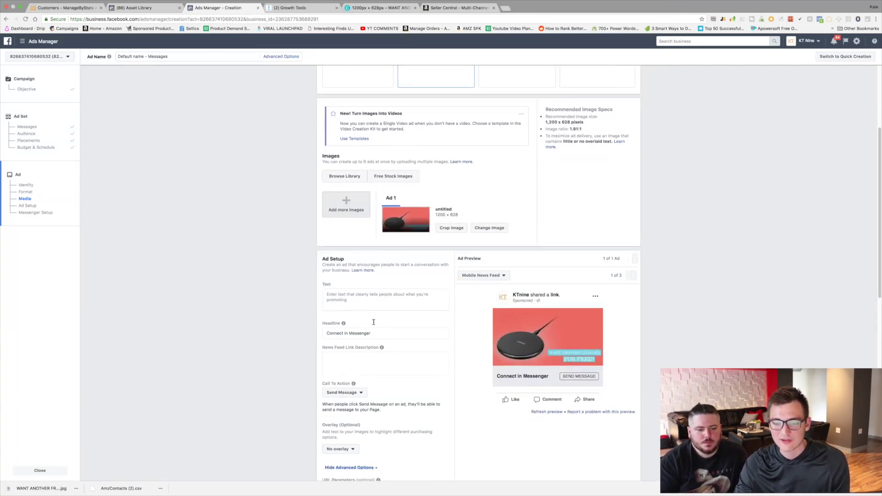
pyautogui.click(355, 263)
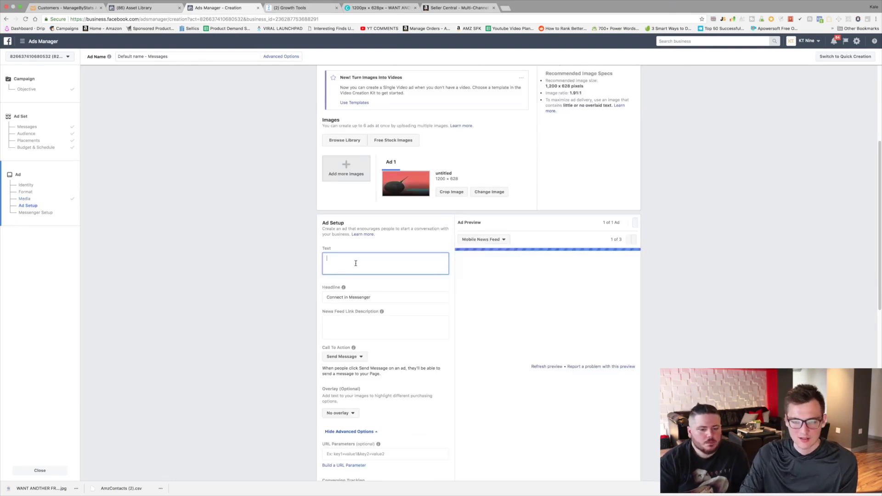
pyautogui.write('HEY!')
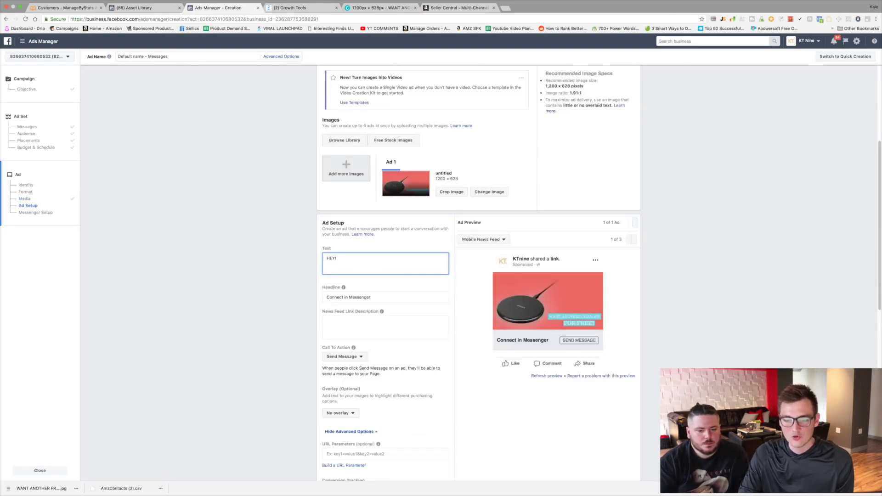
pyautogui.write(' YOU ARE A LOY')
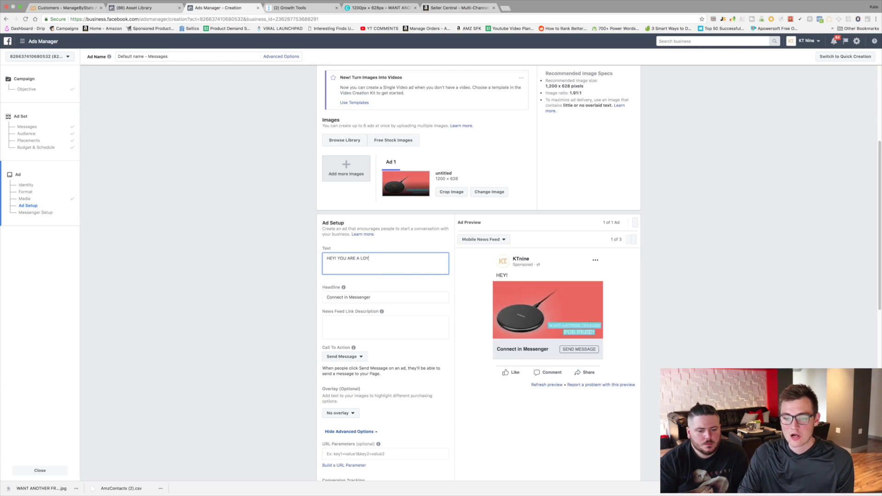
pyautogui.write('AL CUSTOME')
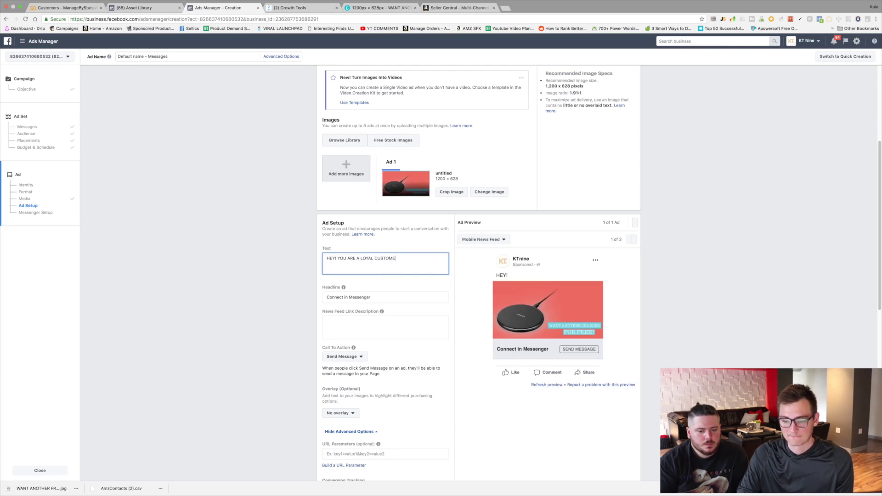
pyautogui.write('R!!')
pyautogui.press('Return')
pyautogui.press('Return')
pyautogui.write('GUESS WH')
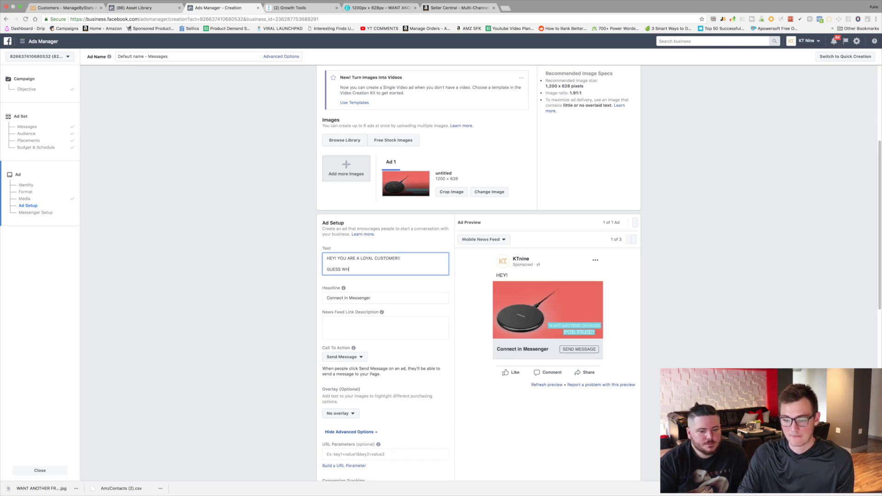
pyautogui.write('AT<, we')
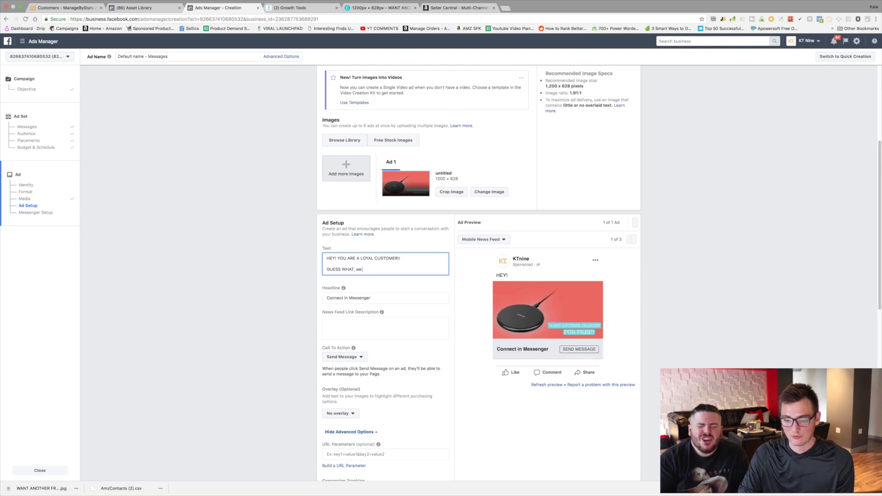
pyautogui.write(' have a reward for you!!')
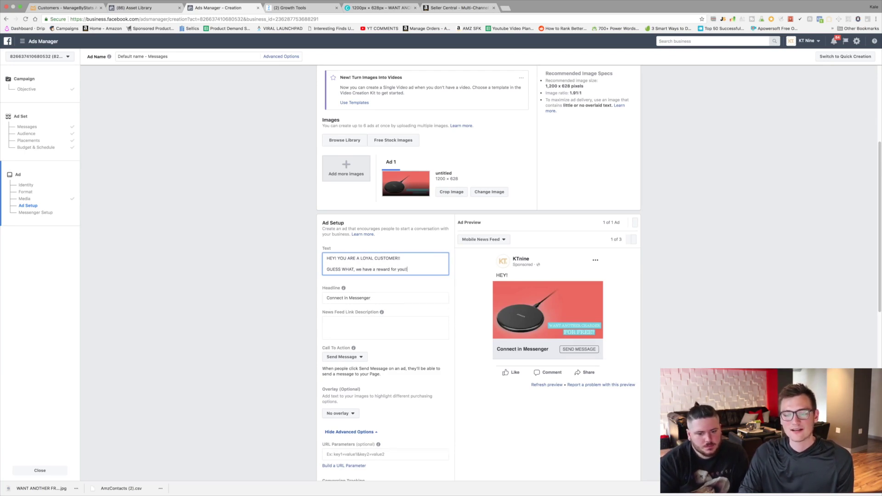
pyautogui.press('Return')
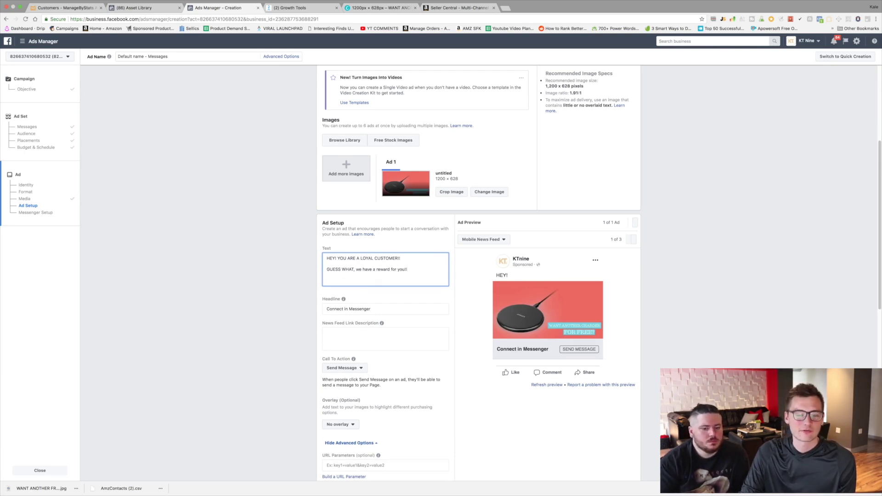
pyautogui.write('Watb')
pyautogui.press('BackSpace')
pyautogui.press('BackSpace')
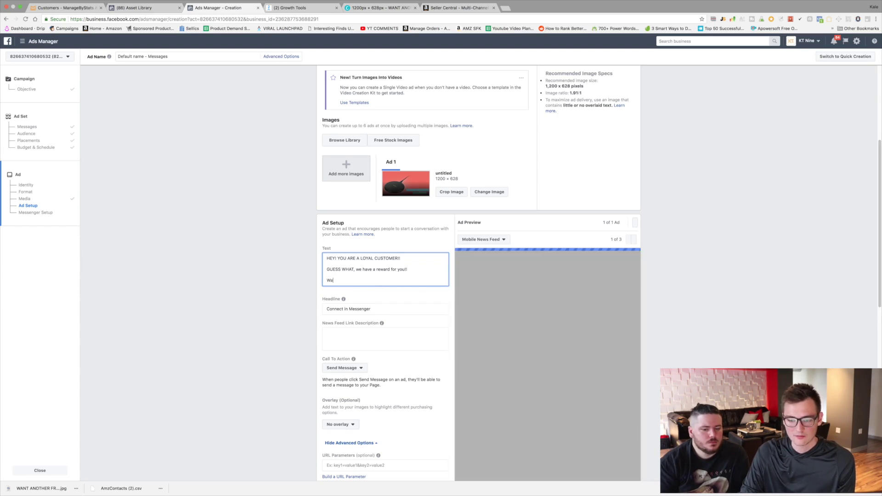
pyautogui.write('nt one for fer')
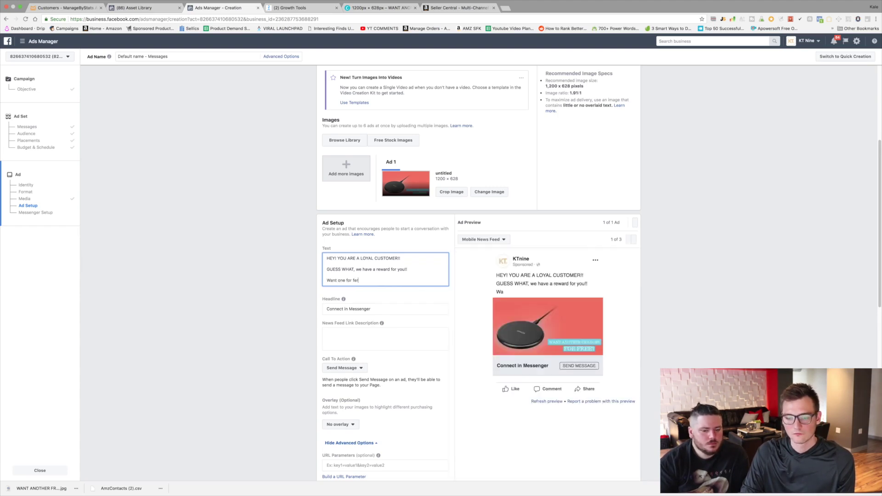
pyautogui.press('BackSpace')
pyautogui.press('BackSpace')
pyautogui.write('ree?? CLICK')
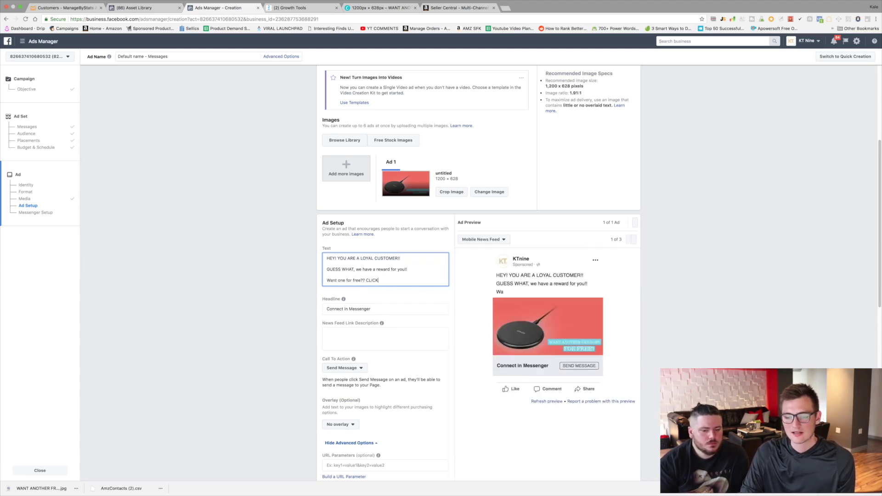
pyautogui.write(' SEND MESSAGE!!!')
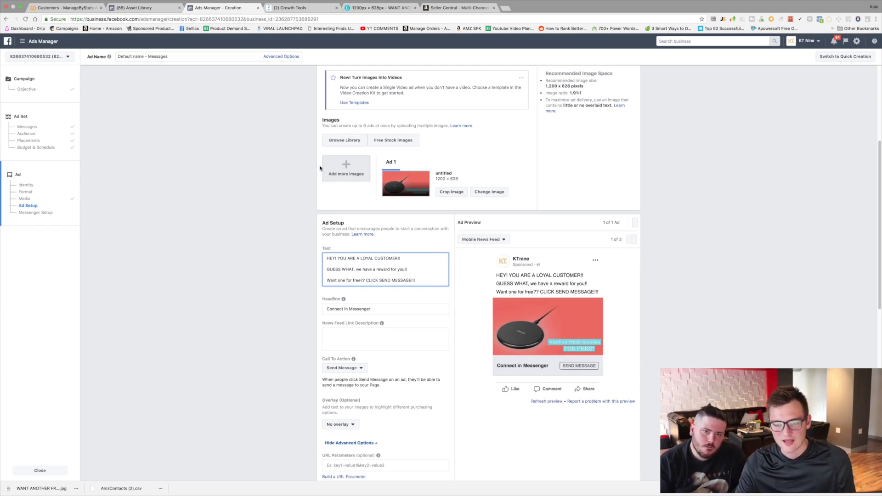
# Step: Set the ad headline to 'CLICK SEND MESSAGE' and the link description to 'FREE CHARGER'
pyautogui.moveTo(382, 310); pyautogui.dragTo(322, 311)
pyautogui.write('CLICK S')
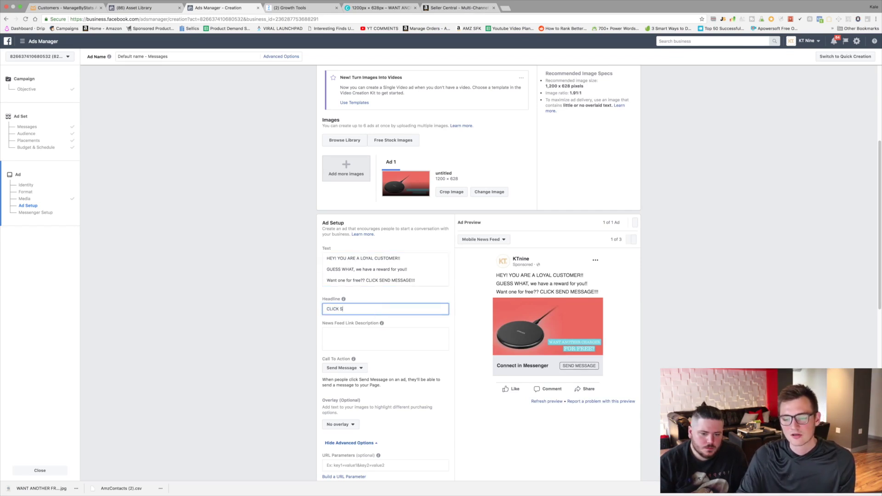
pyautogui.write('END MESSAGE')
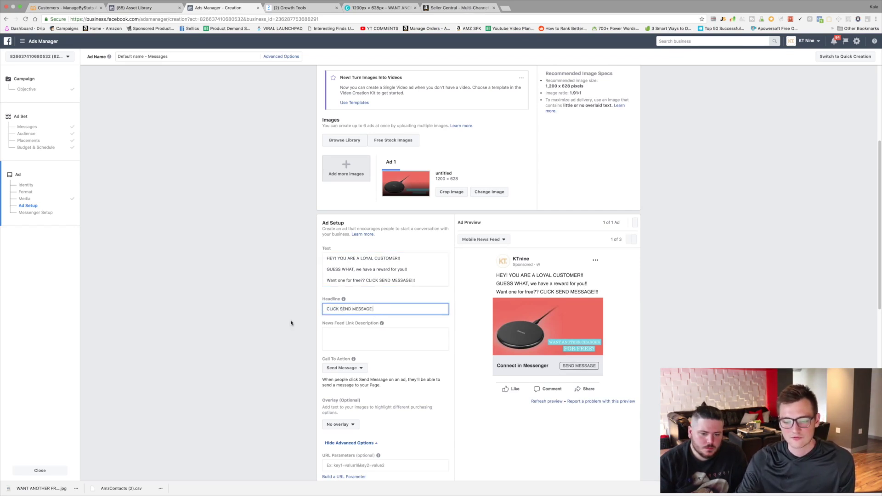
pyautogui.click(352, 343)
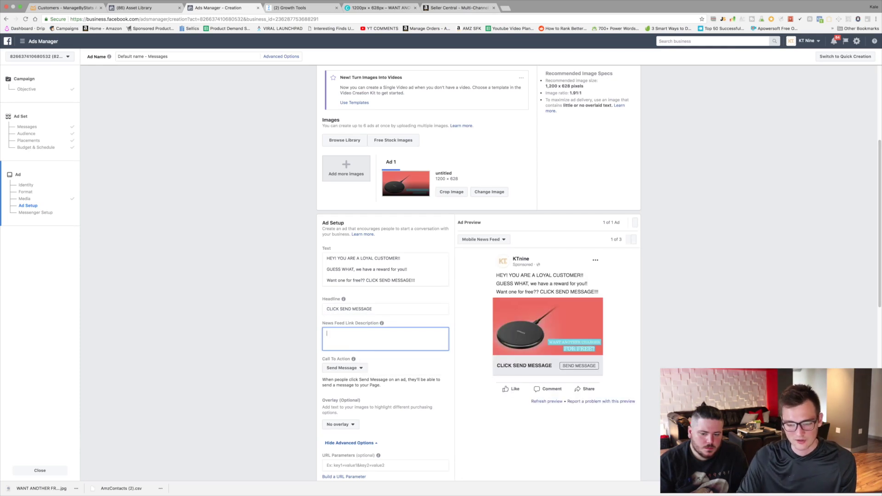
pyautogui.write('FREE CHARGER')
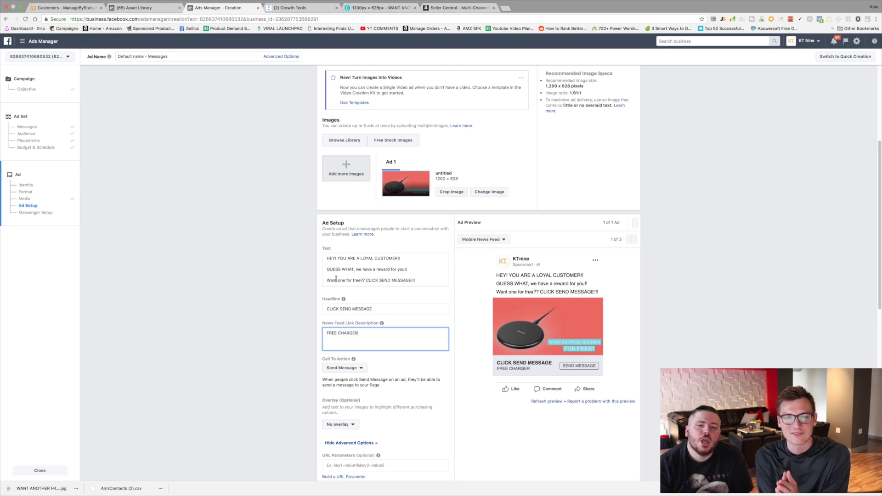
# Step: Switch to ManyChat and return to the Growth Tools list after briefly starting a new tool
pyautogui.click(304, 9)
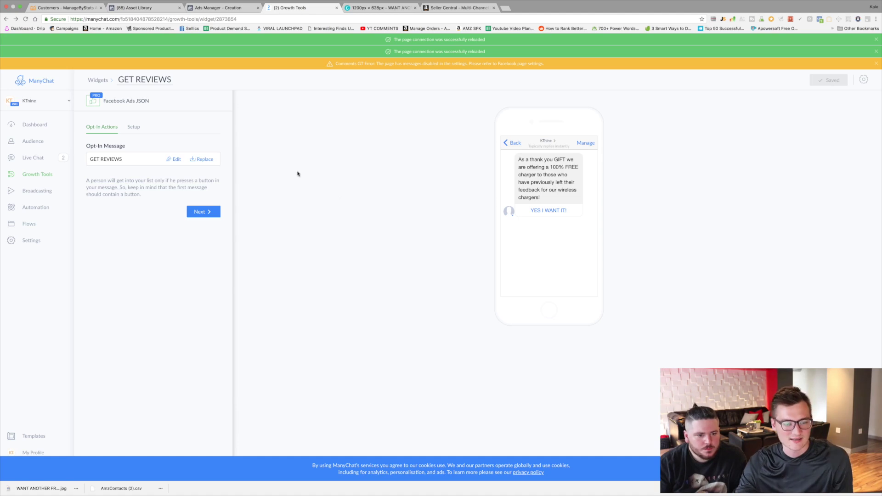
pyautogui.click(20, 177)
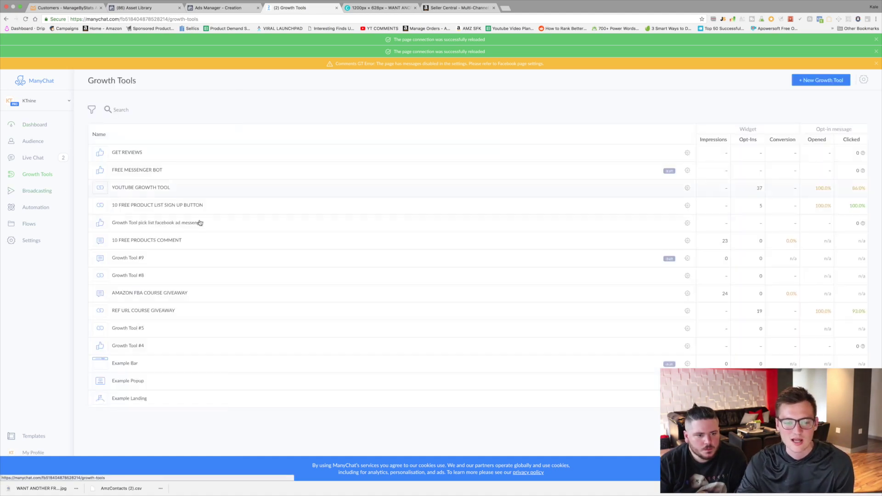
pyautogui.click(821, 81)
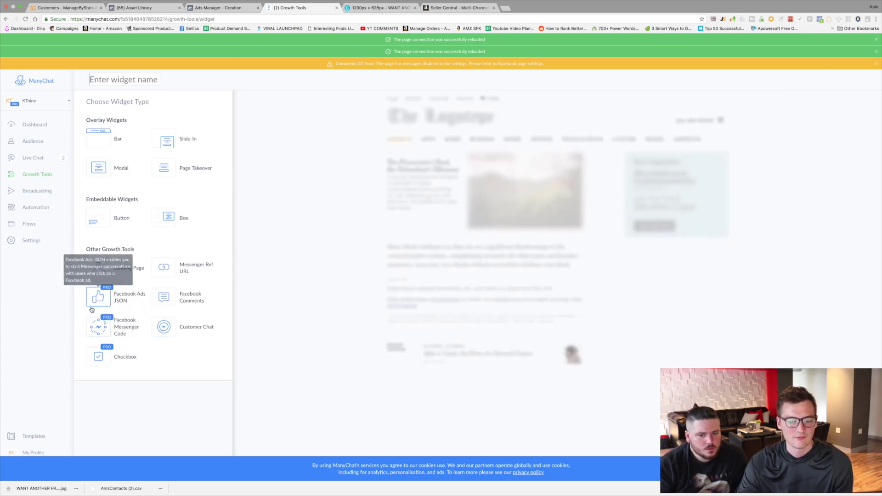
pyautogui.click(39, 175)
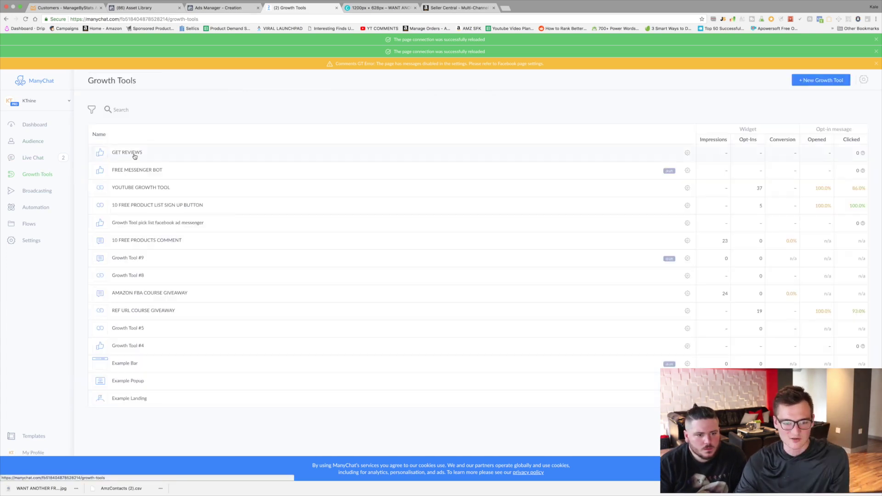
# Step: Edit the GET REVIEWS opt-in message flow and reposition its Starting Step card
pyautogui.click(157, 161)
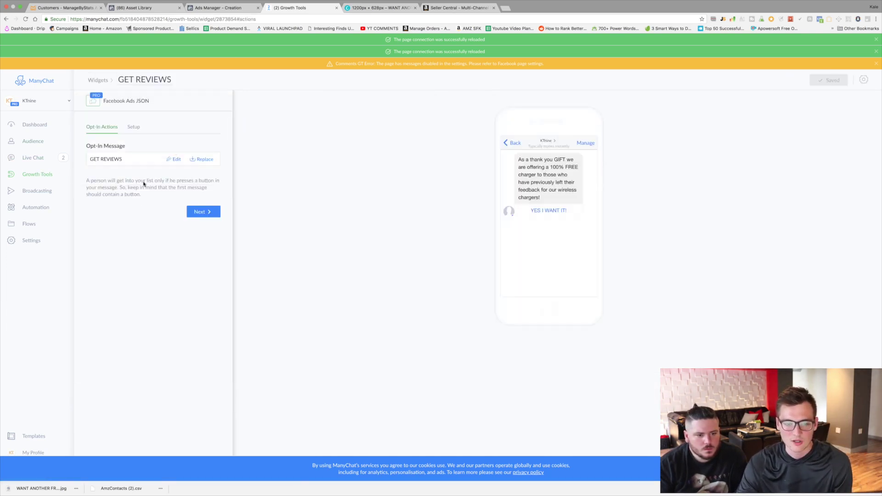
pyautogui.click(173, 160)
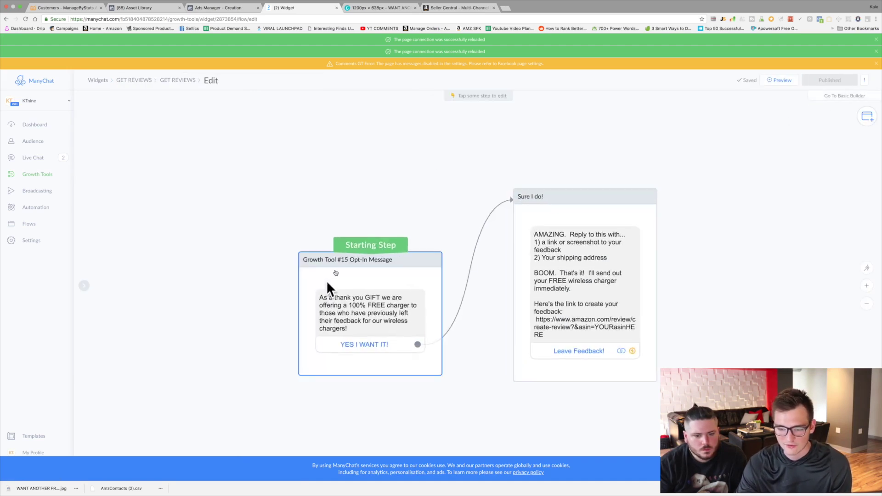
pyautogui.moveTo(354, 285); pyautogui.dragTo(308, 232)
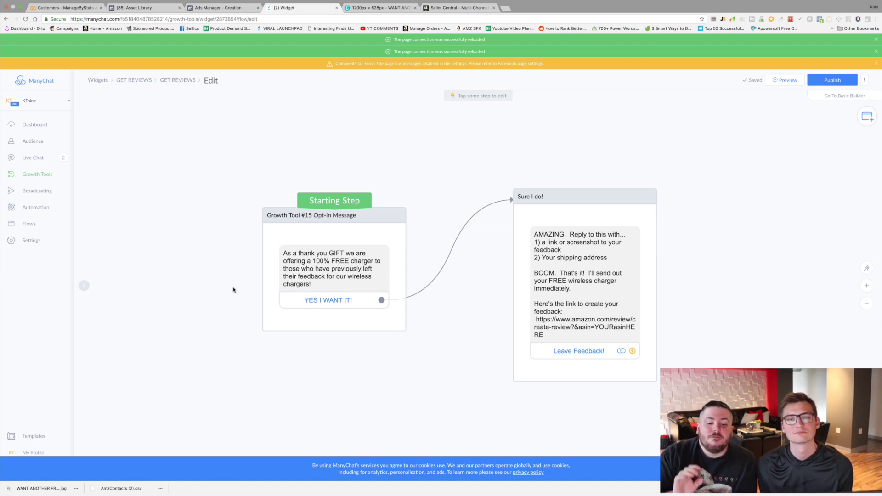
pyautogui.rightClick(234, 289)
pyautogui.click(225, 224)
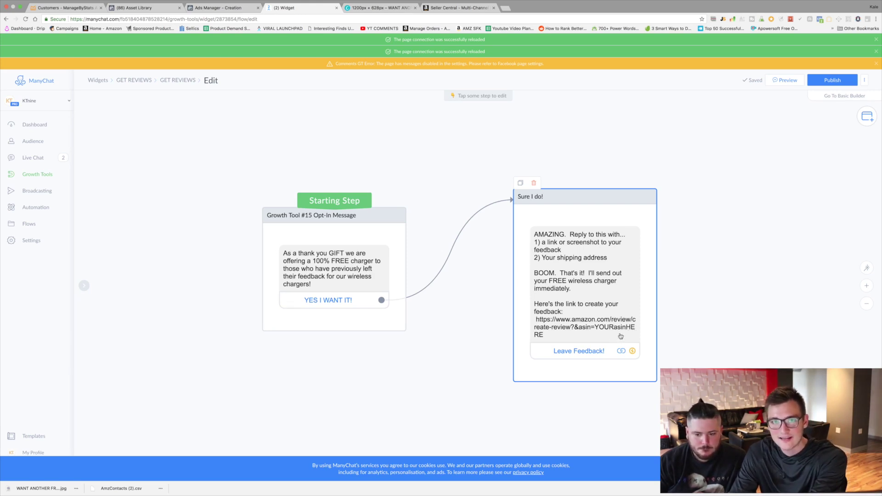
pyautogui.click(613, 359)
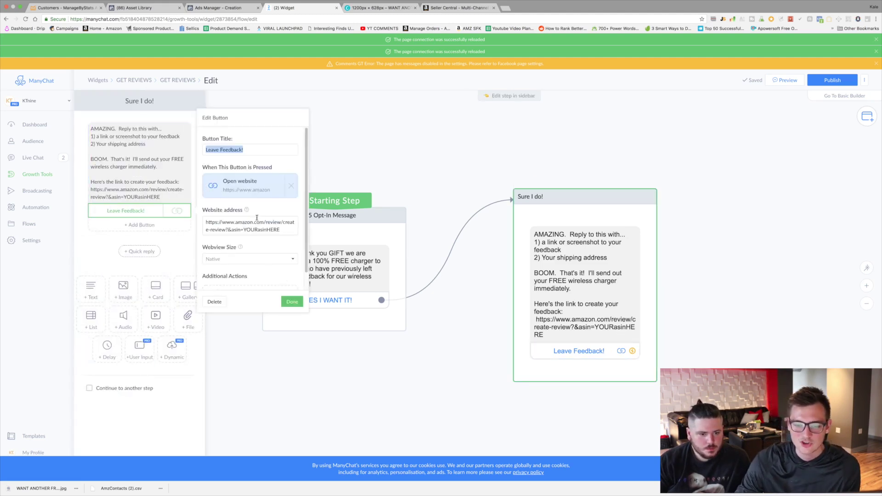
pyautogui.moveTo(279, 227); pyautogui.dragTo(245, 230)
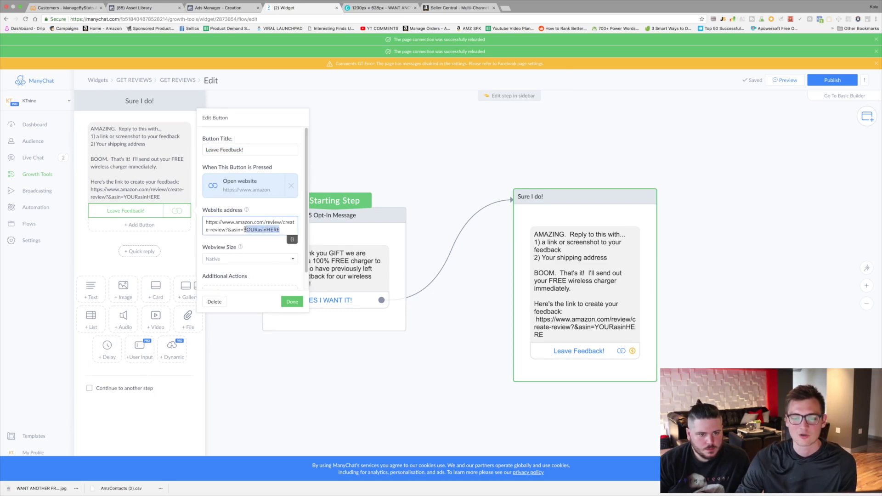
pyautogui.click(285, 232)
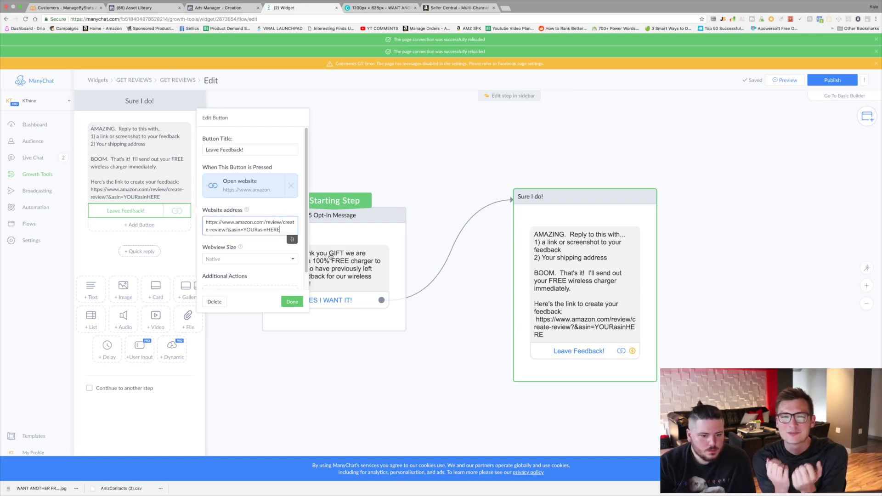
pyautogui.click(466, 147)
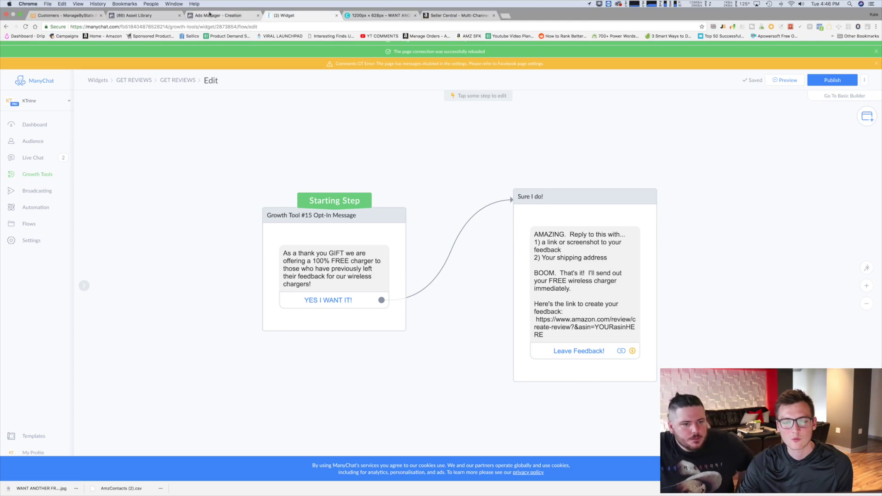
pyautogui.click(220, 17)
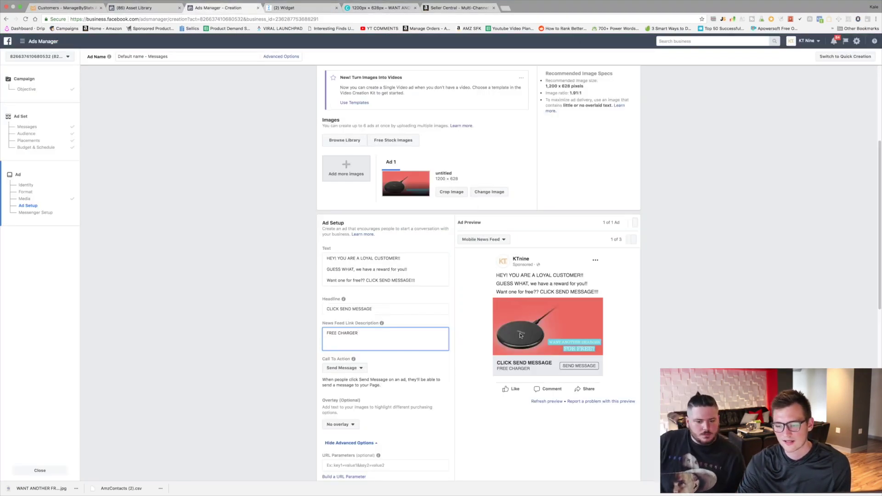
pyautogui.scroll(-5, 349, 294)
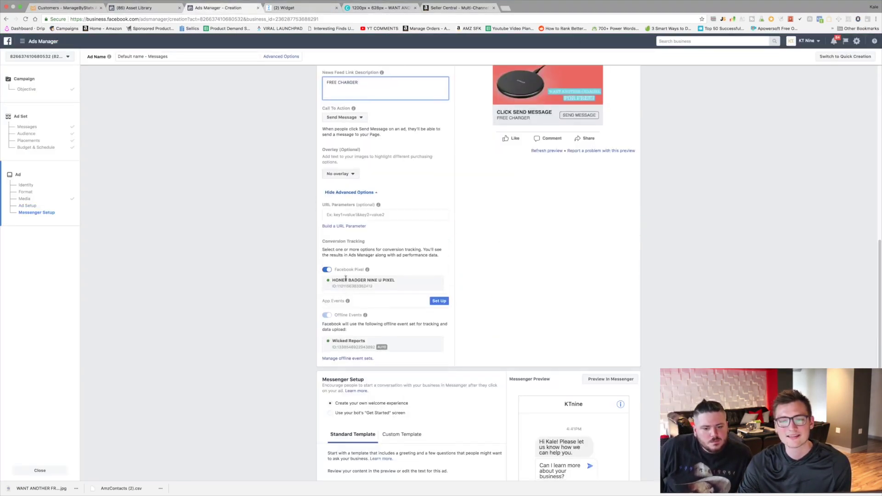
pyautogui.scroll(-4, 346, 278)
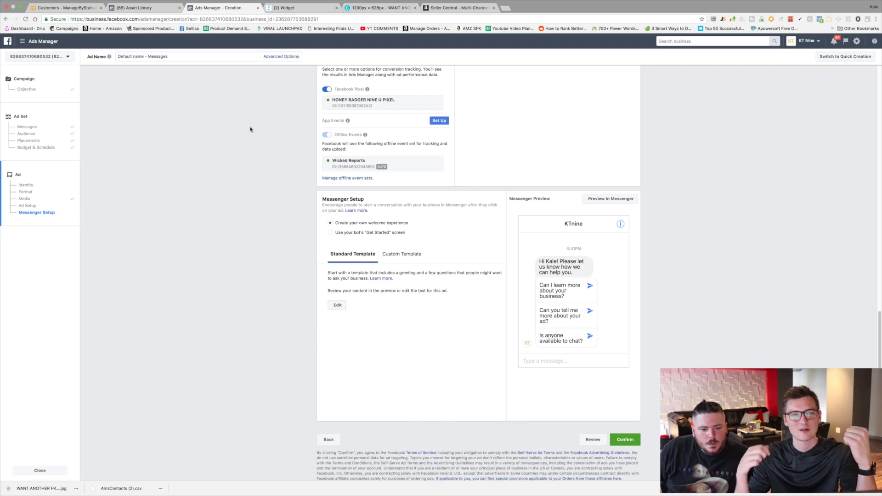
pyautogui.click(289, 8)
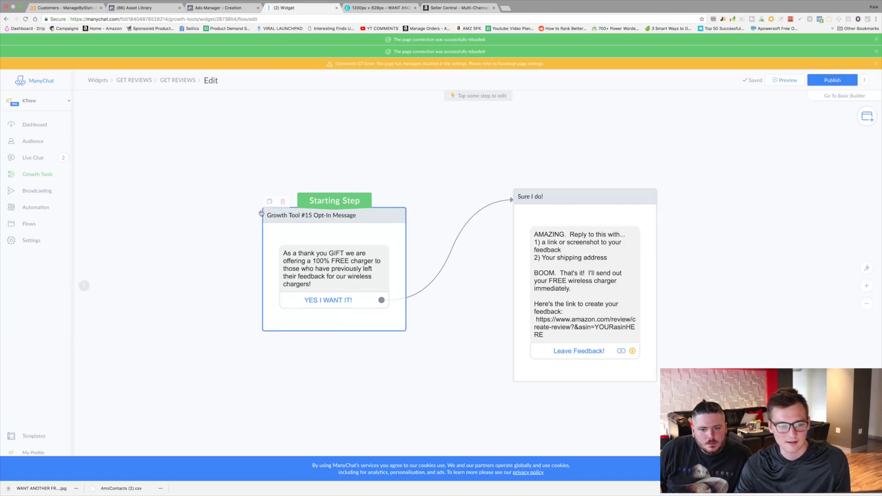
# Step: Publish the GET REVIEWS flow and go back to its widget settings
pyautogui.click(828, 85)
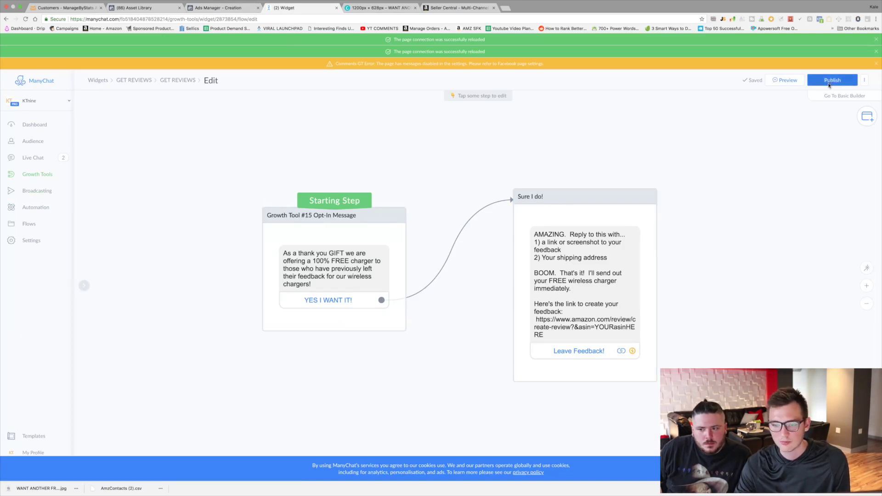
pyautogui.click(163, 82)
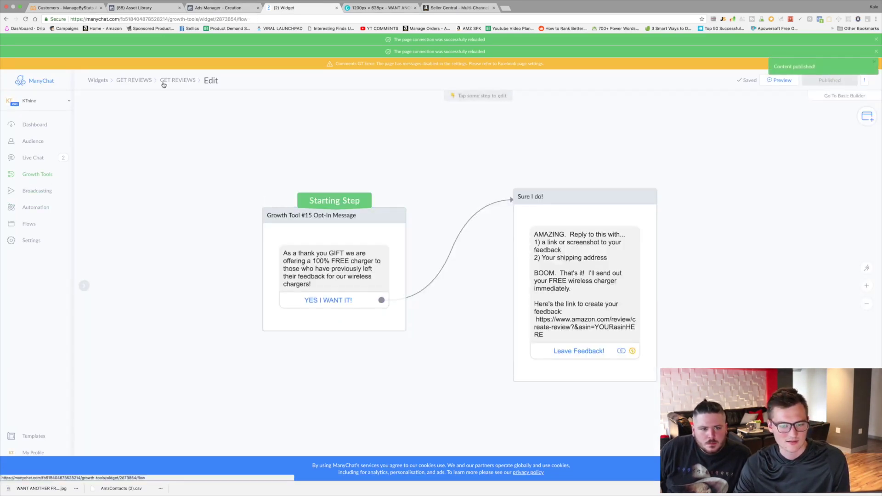
pyautogui.click(142, 81)
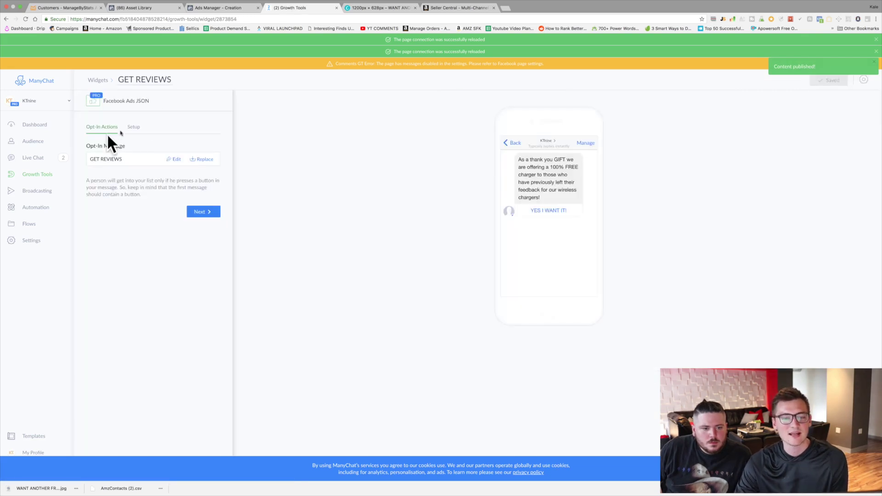
# Step: Copy the widget's Facebook Ads JSON code and return to the ad's Messenger Setup
pyautogui.click(132, 128)
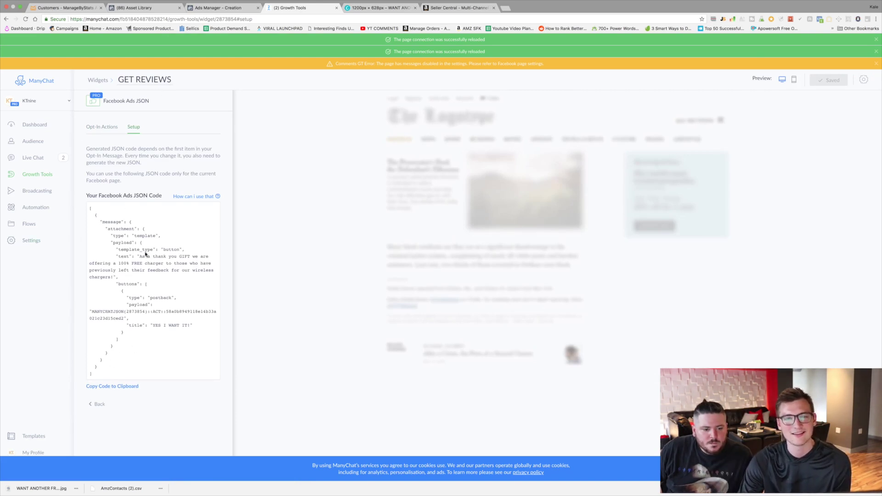
pyautogui.click(124, 388)
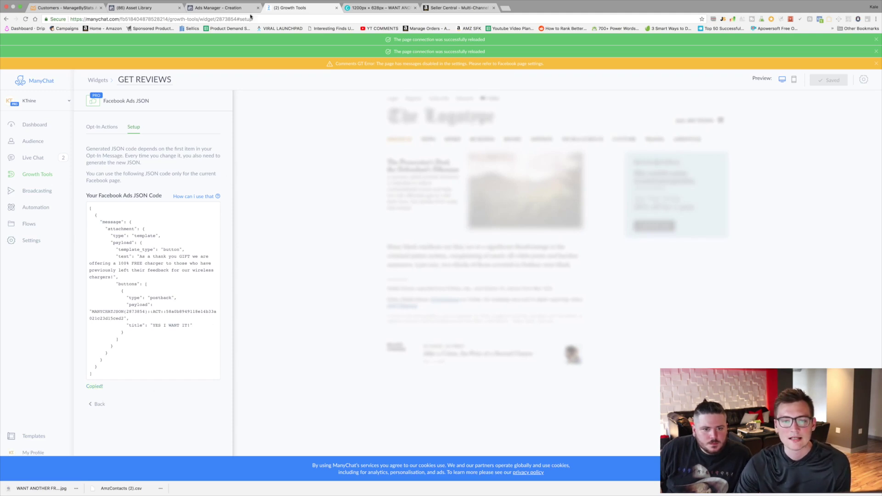
pyautogui.click(232, 8)
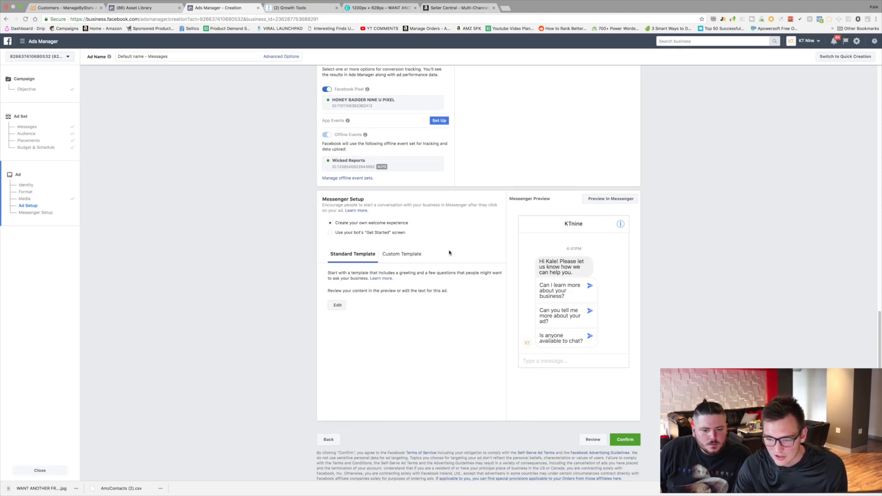
# Step: Choose a custom welcome template and delete its default JSON code
pyautogui.click(410, 254)
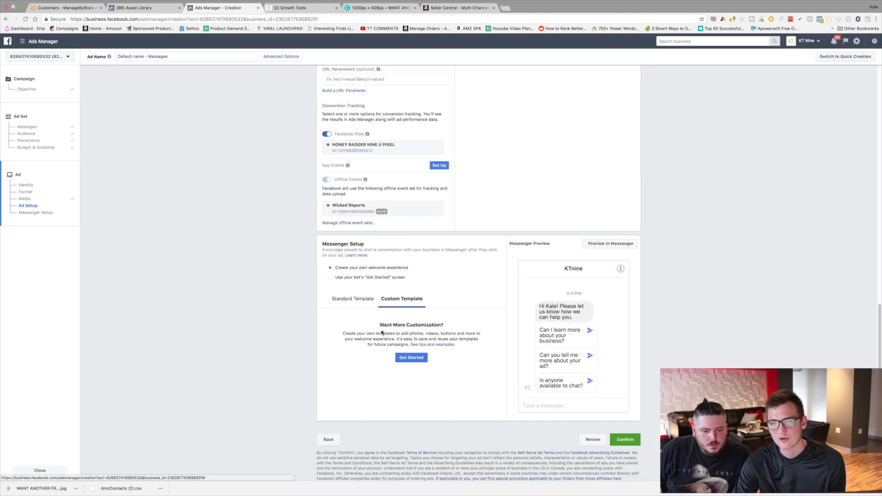
pyautogui.click(418, 358)
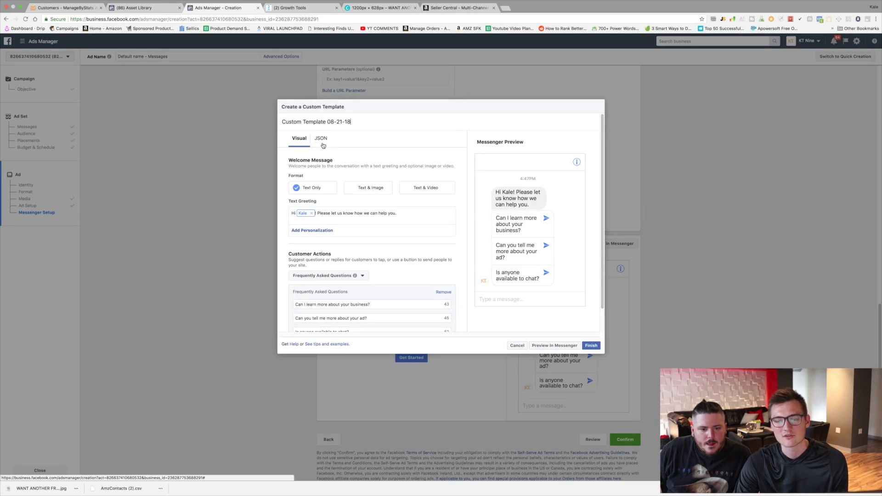
pyautogui.click(322, 143)
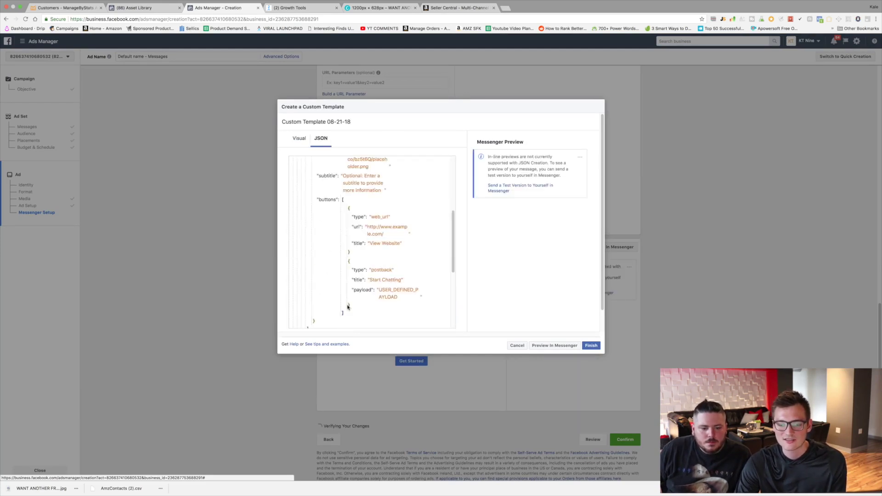
pyautogui.scroll(-5, 347, 307)
pyautogui.hotkey('ctrl', 'a')
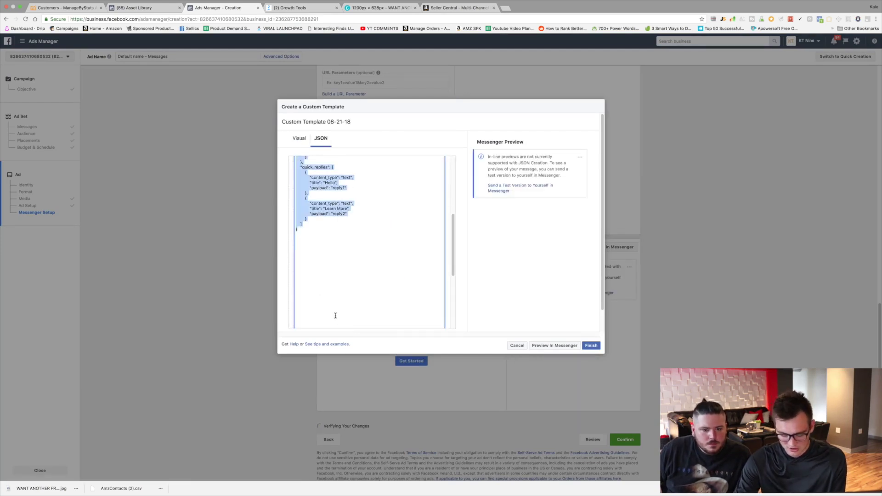
pyautogui.press('BackSpace')
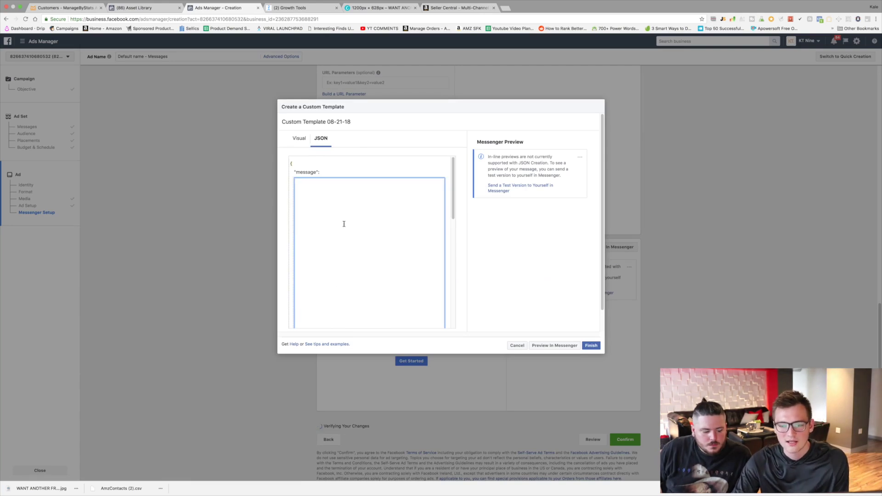
# Step: Clear the remaining message, attachment and template JSON, then close the custom template editor
pyautogui.doubleClick(309, 172)
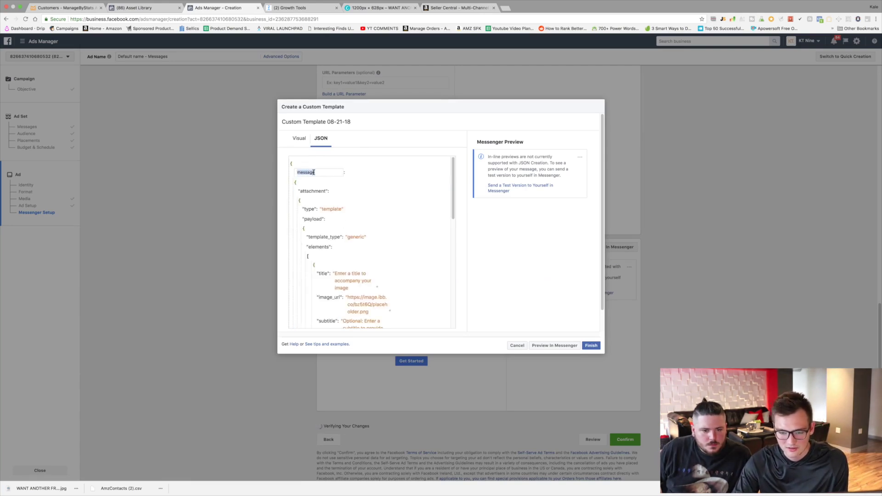
pyautogui.doubleClick(319, 221)
pyautogui.press('super+a')
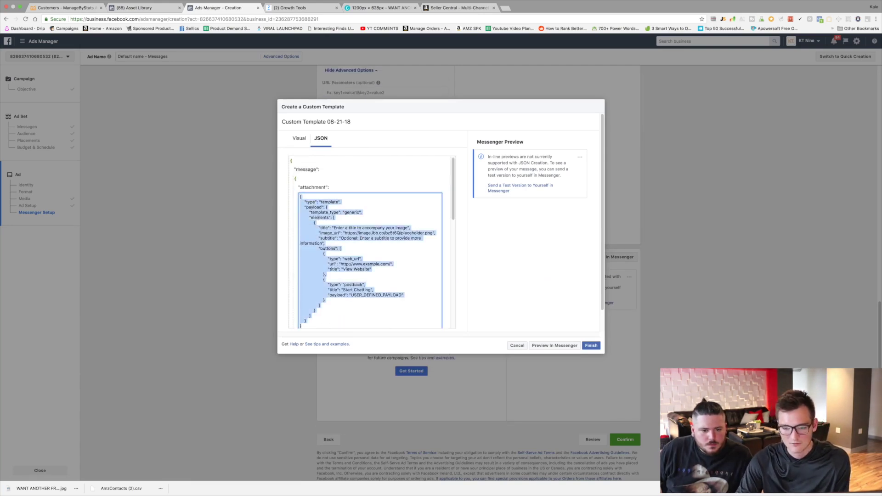
pyautogui.press('BackSpace')
pyautogui.click(317, 187)
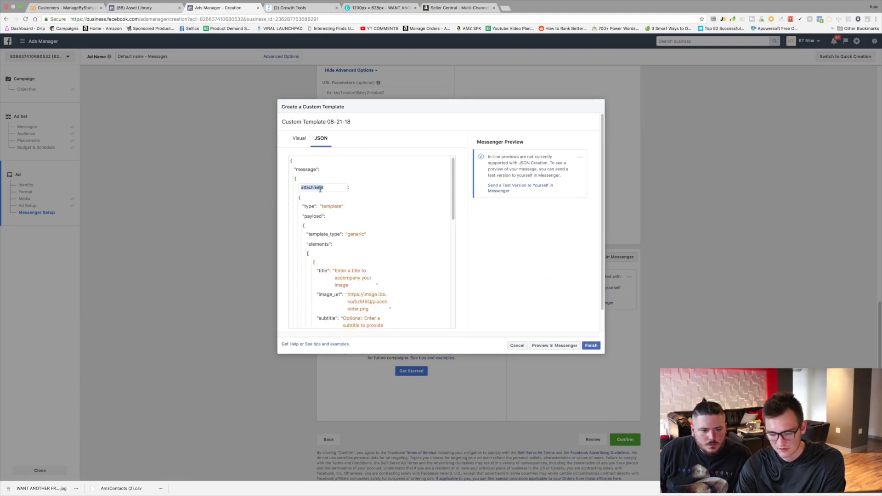
pyautogui.press('BackSpace')
pyautogui.scroll(-10, 363, 251)
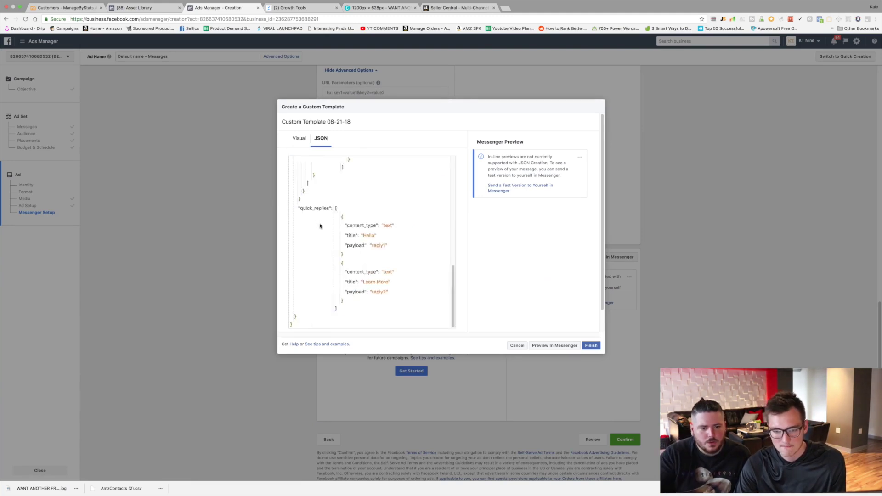
pyautogui.click(333, 172)
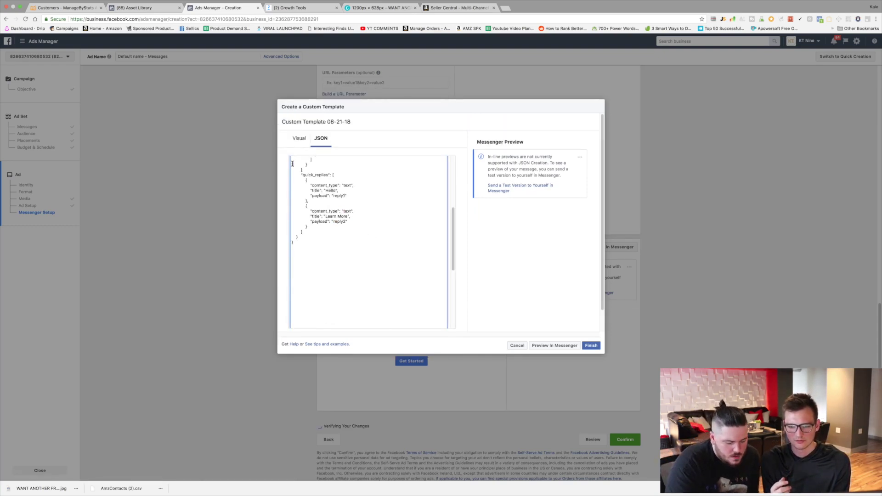
pyautogui.press('super+a')
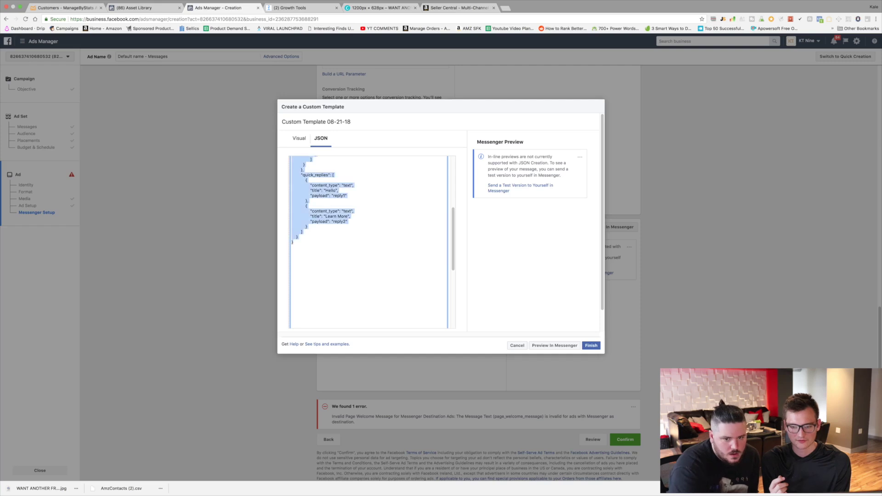
pyautogui.press('BackSpace')
pyautogui.scroll(-1, 362, 153)
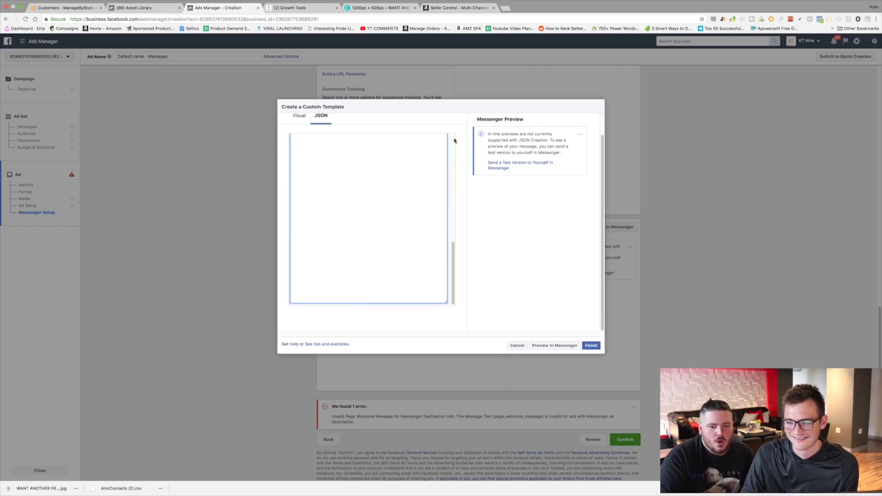
pyautogui.scroll(5, 455, 140)
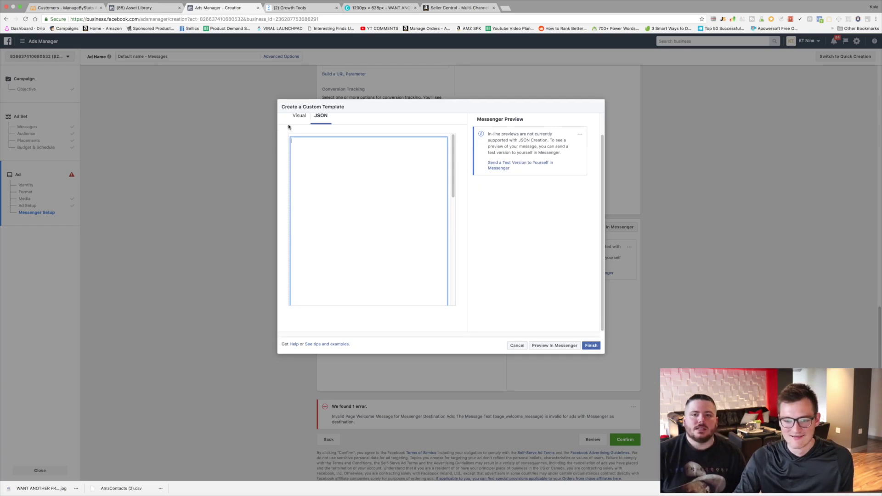
pyautogui.scroll(1, 323, 172)
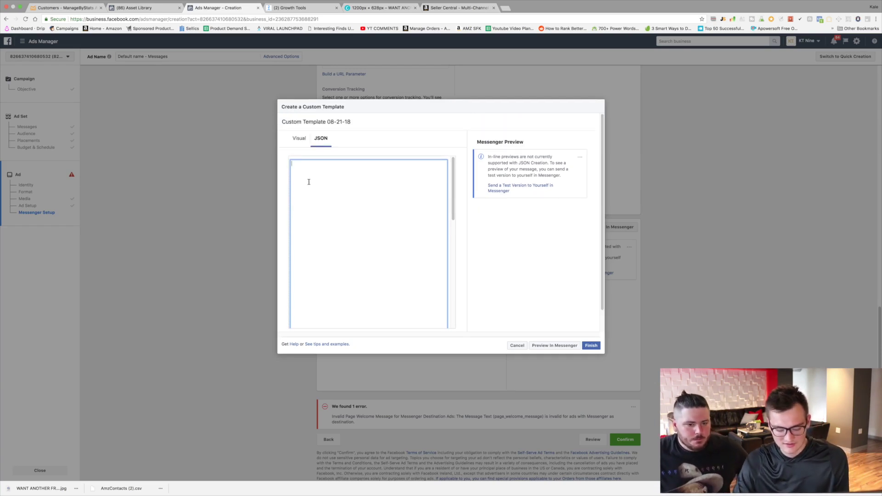
pyautogui.press('Escape')
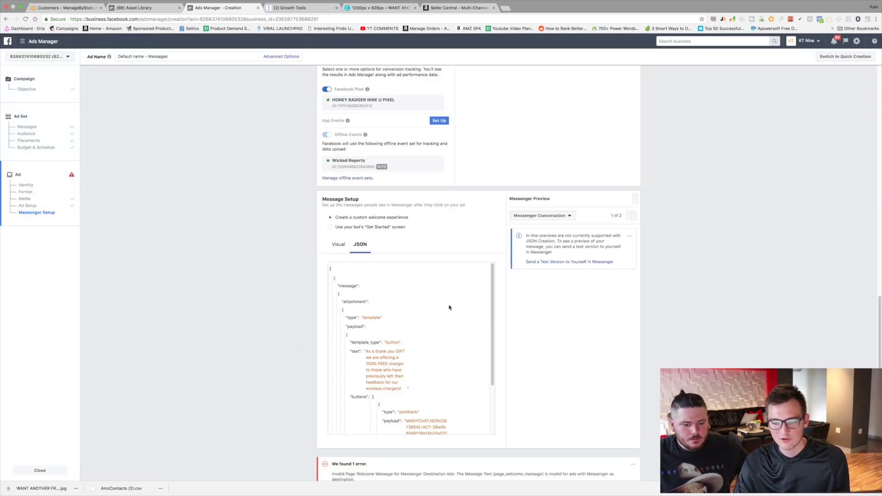
# Step: Review the Message Setup JSON for the Success notice, then open a new browser tab
pyautogui.scroll(-2, 425, 357)
pyautogui.scroll(-3, 554, 335)
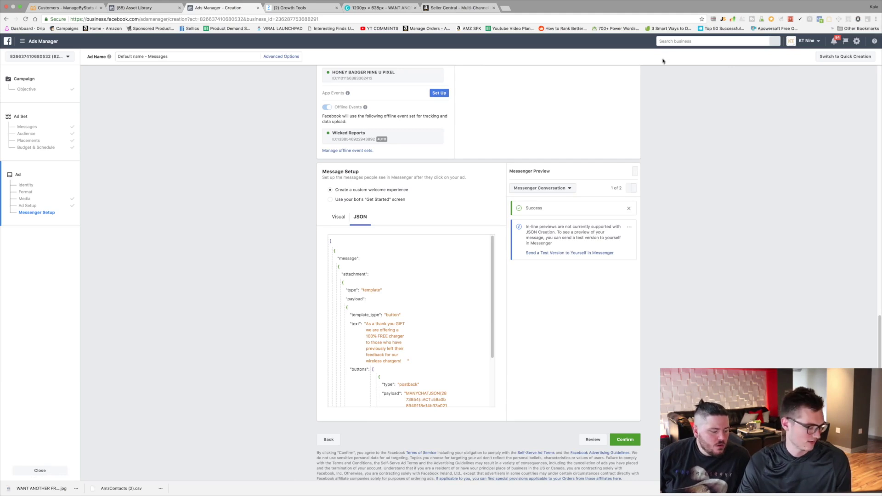
pyautogui.click(507, 8)
# Step: Go to messenger.com and open the KTnine conversation showing the free-charger message
pyautogui.write('mess')
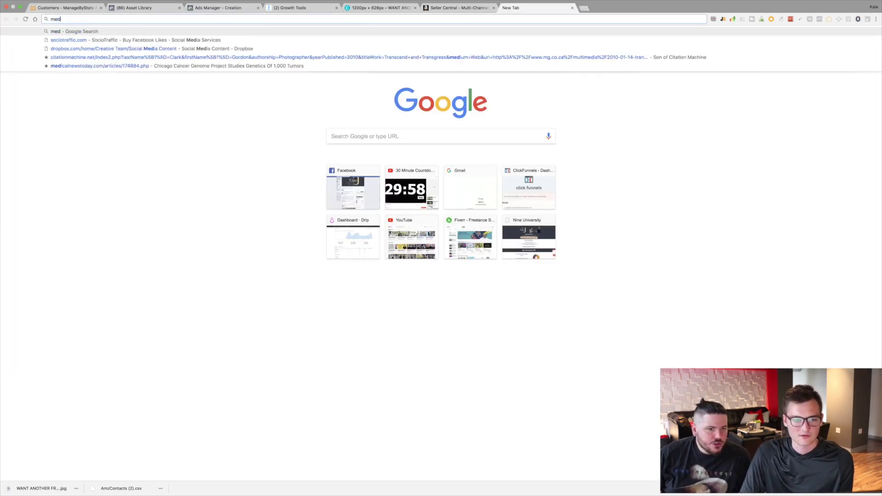
pyautogui.press('Return')
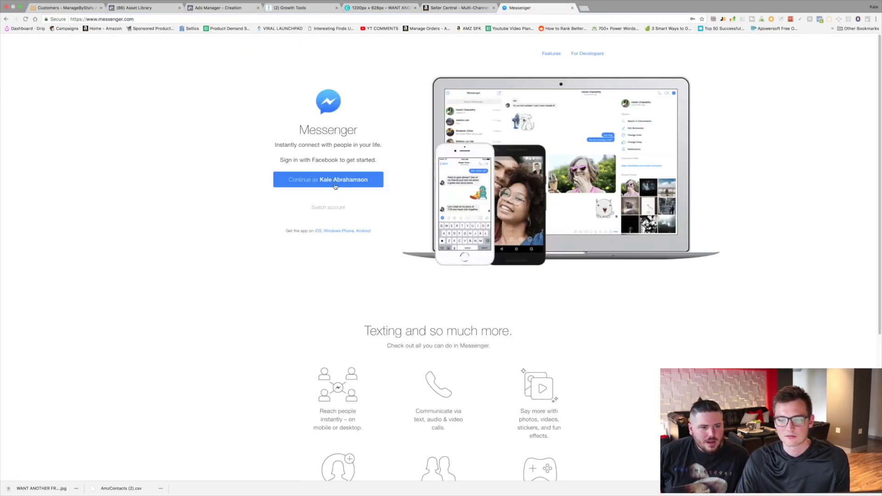
pyautogui.click(334, 184)
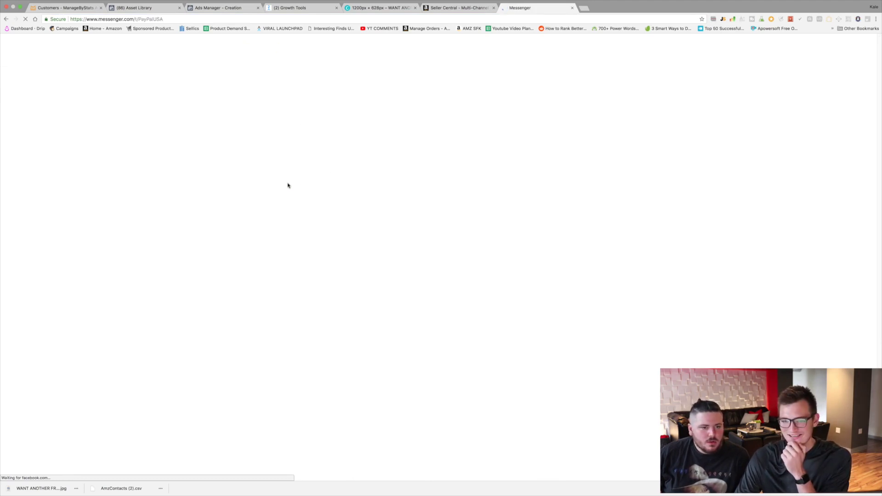
pyautogui.click(43, 110)
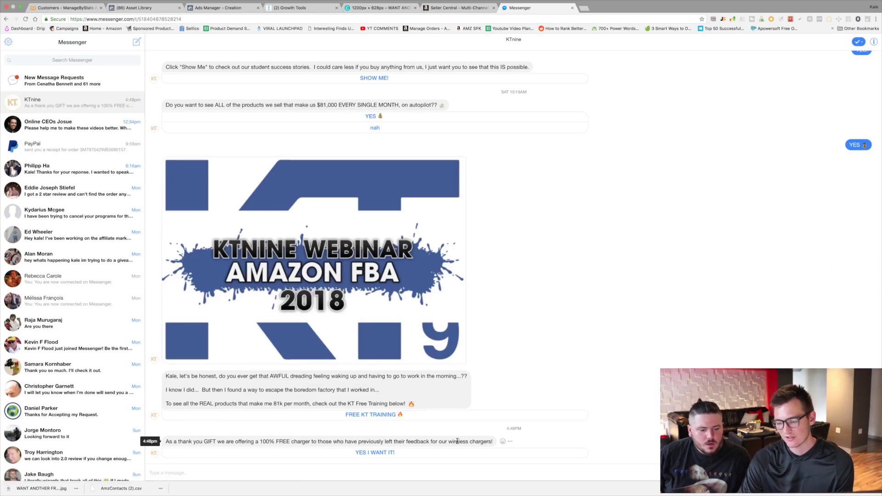
# Step: Accept the offer with YES I WANT IT! and follow the Leave Feedback link
pyautogui.click(403, 456)
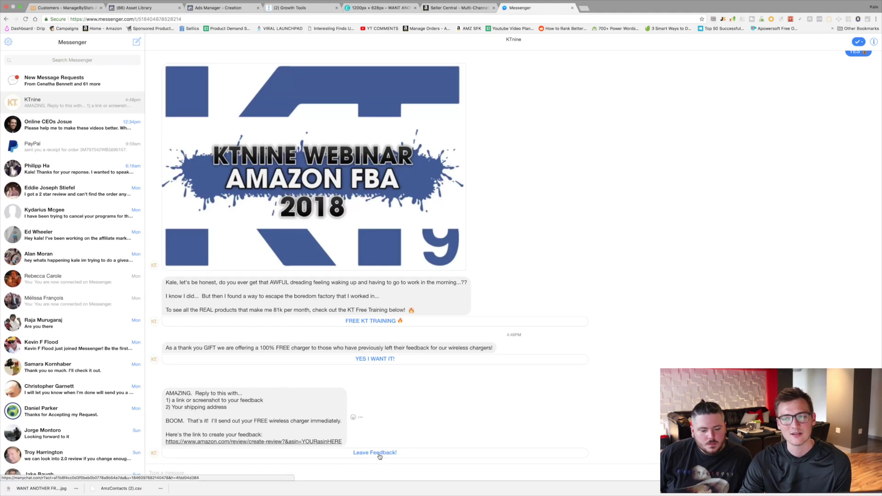
pyautogui.click(380, 454)
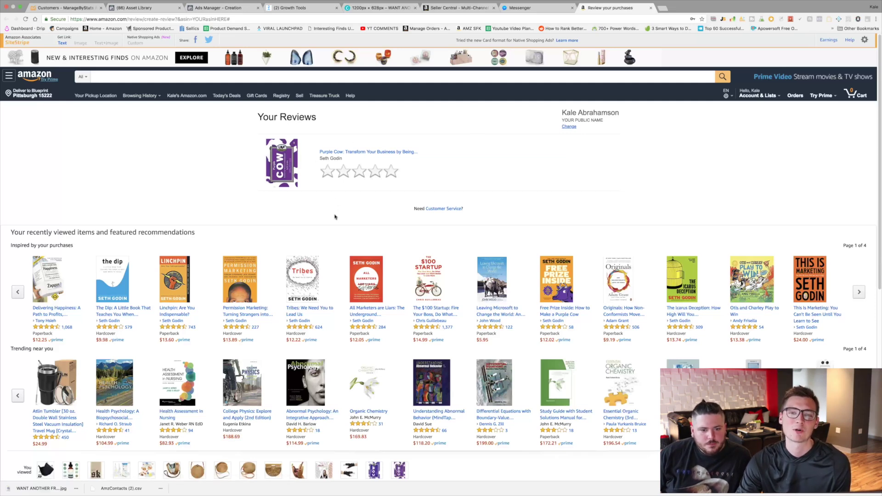
# Step: Go back through the Canva and ManyChat tabs to the ad's Message Setup in Ads Manager
pyautogui.click(386, 15)
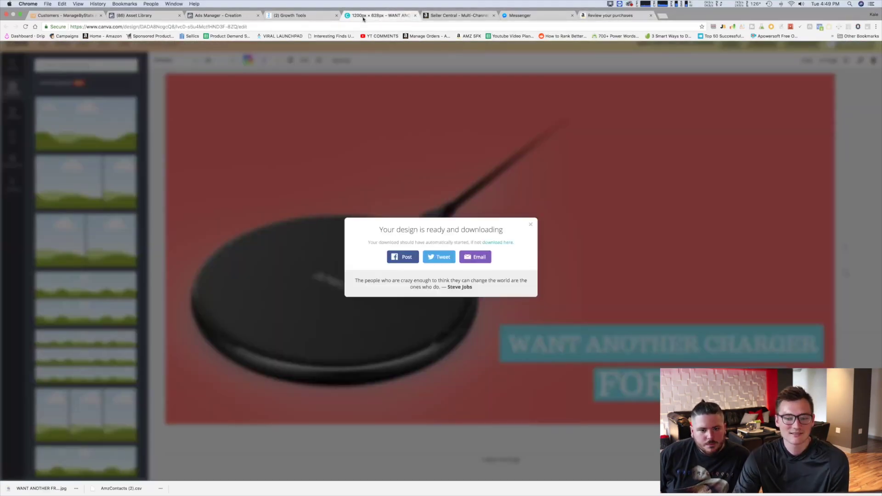
pyautogui.click(312, 17)
pyautogui.click(216, 15)
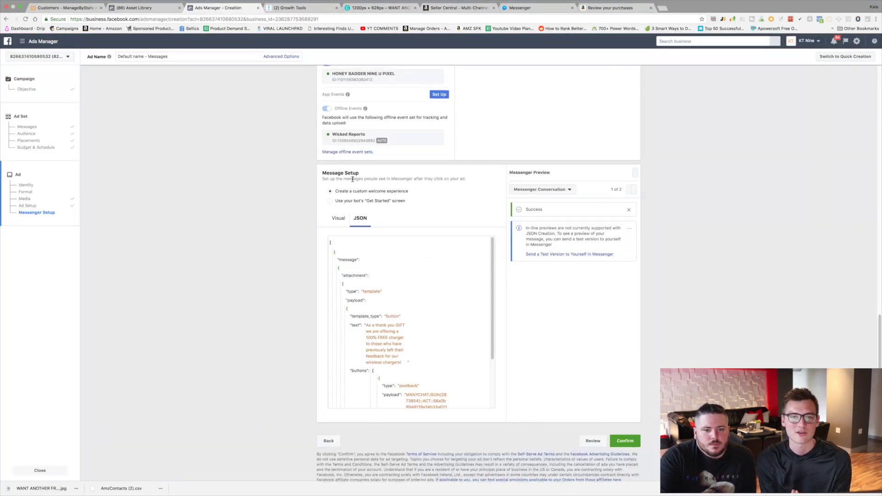
pyautogui.scroll(3, 353, 177)
pyautogui.scroll(-3, 353, 179)
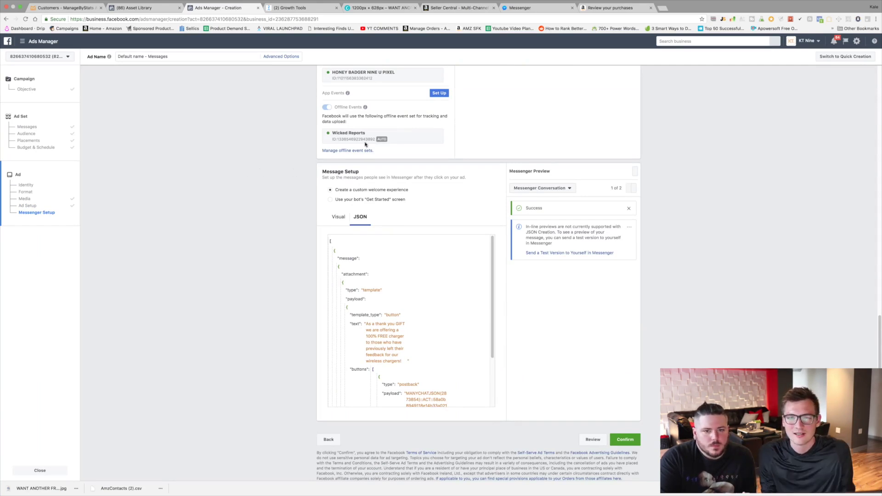
pyautogui.click(432, 93)
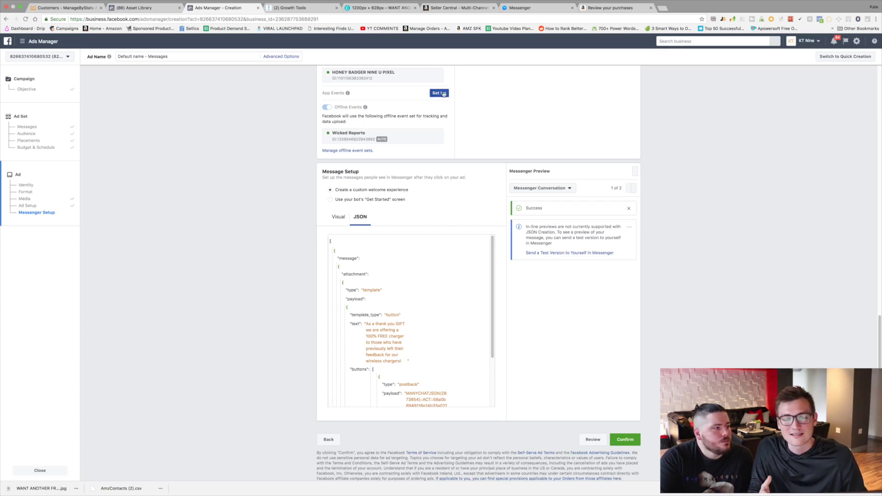
pyautogui.click(460, 7)
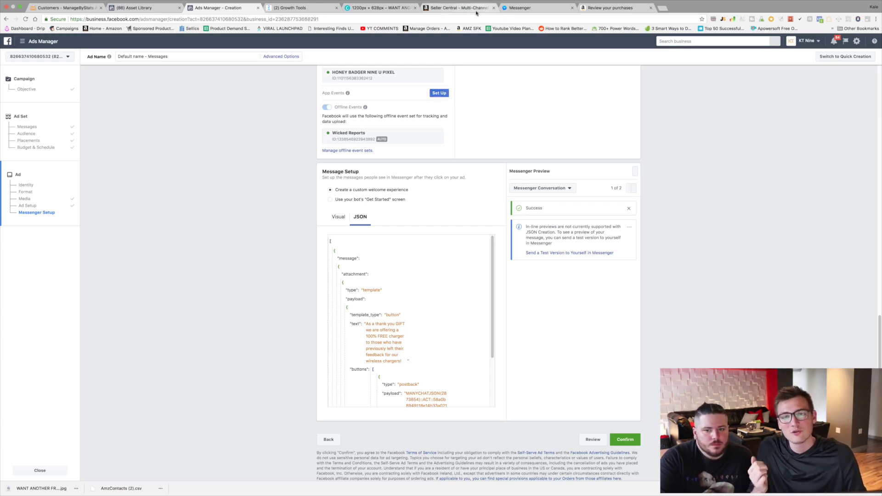
pyautogui.click(55, 42)
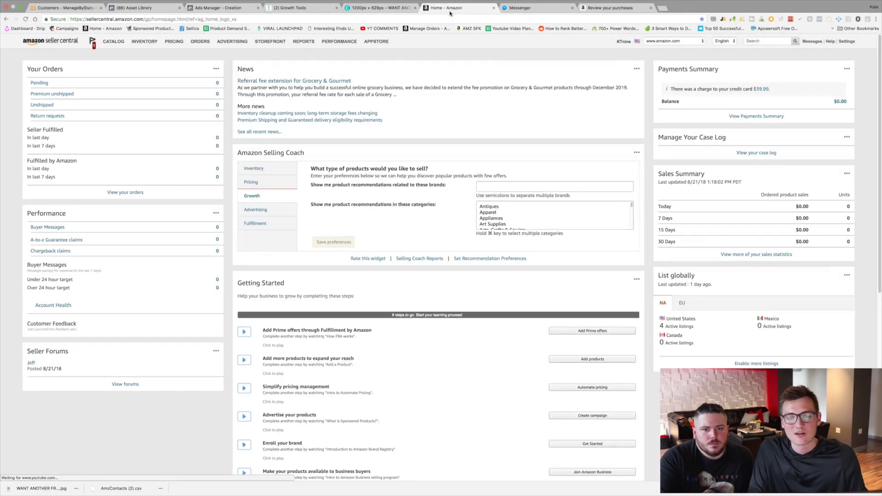
pyautogui.click(286, 13)
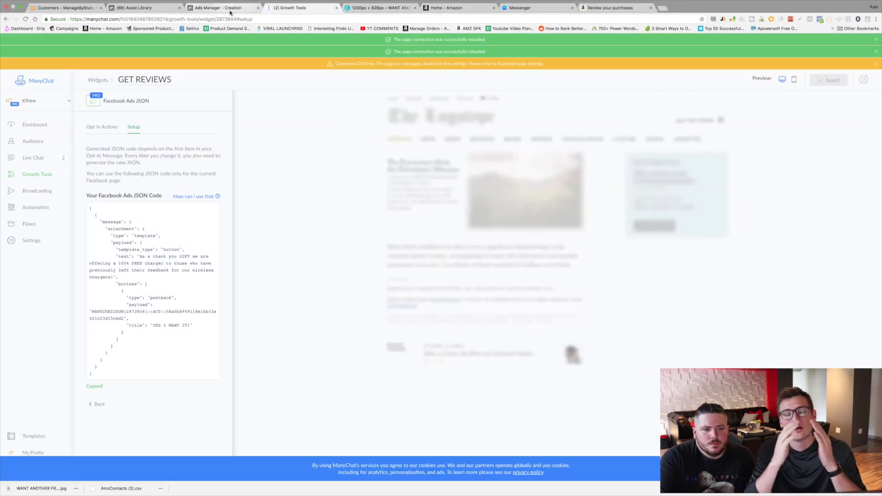
pyautogui.click(253, 14)
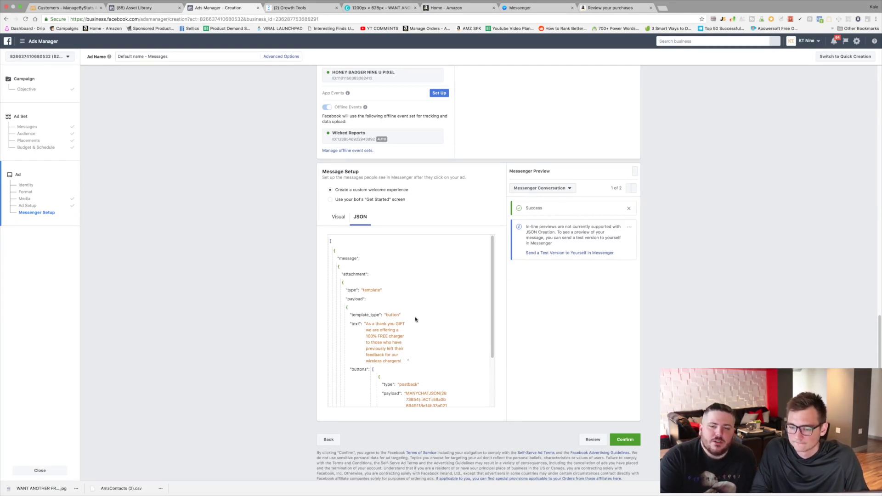
pyautogui.click(460, 9)
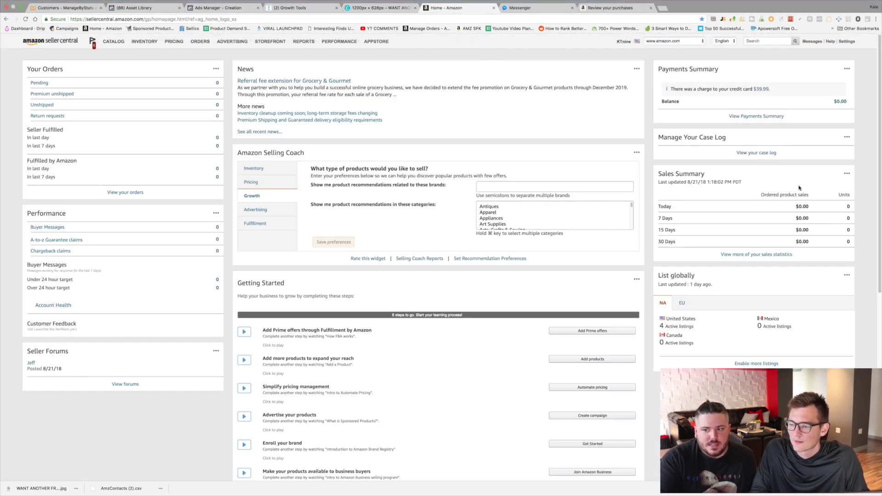
# Step: Note the $39.99 charge notice, then open Manage FBA Inventory and select the wireless charger listing's actions
pyautogui.moveTo(782, 89); pyautogui.dragTo(720, 88)
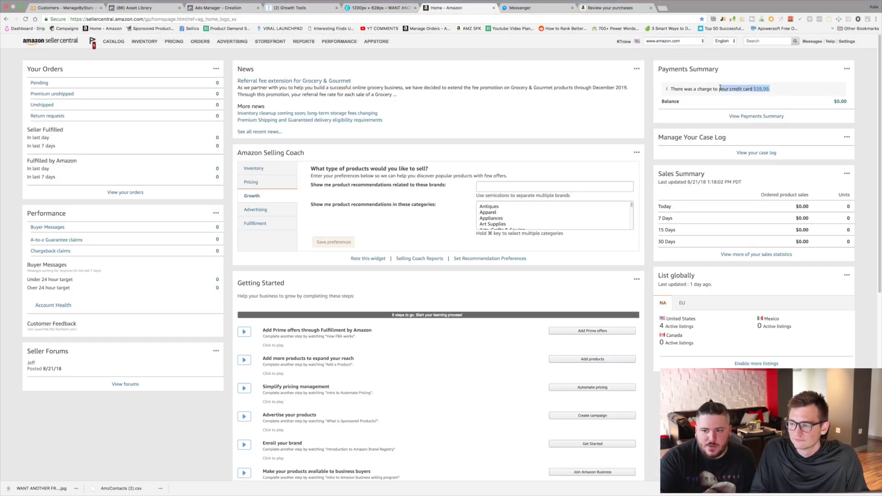
pyautogui.click(426, 72)
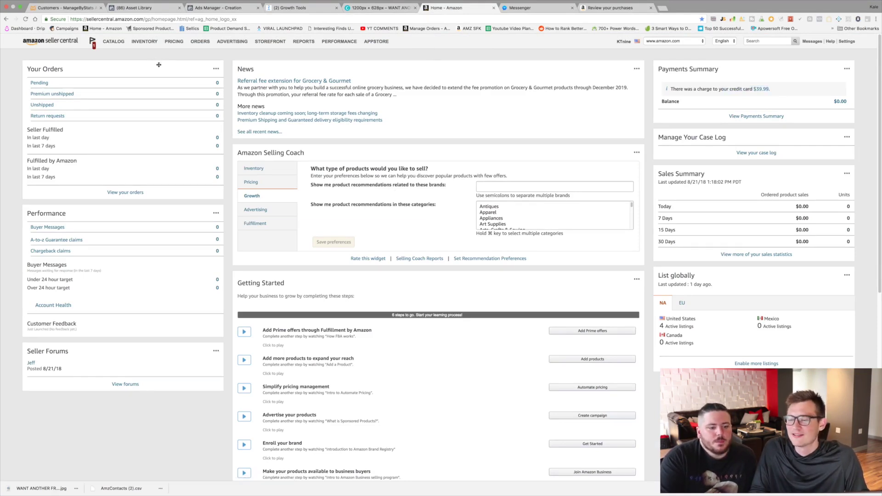
pyautogui.moveTo(148, 42)
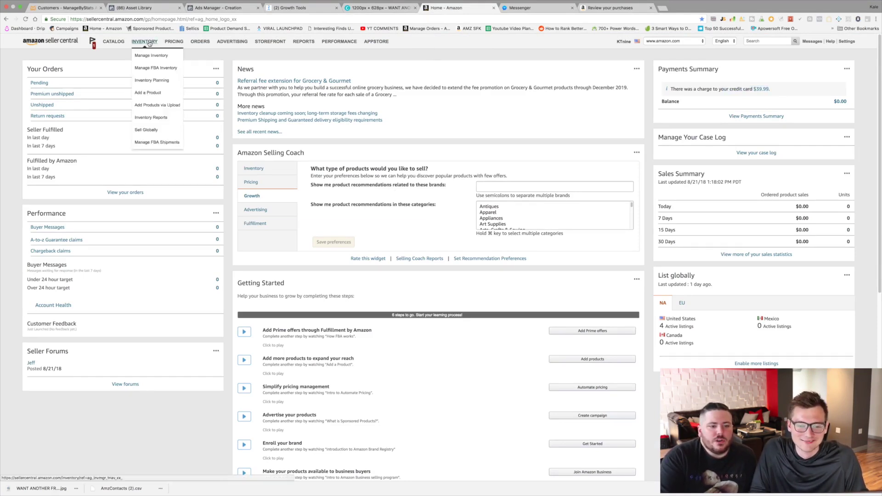
pyautogui.click(150, 70)
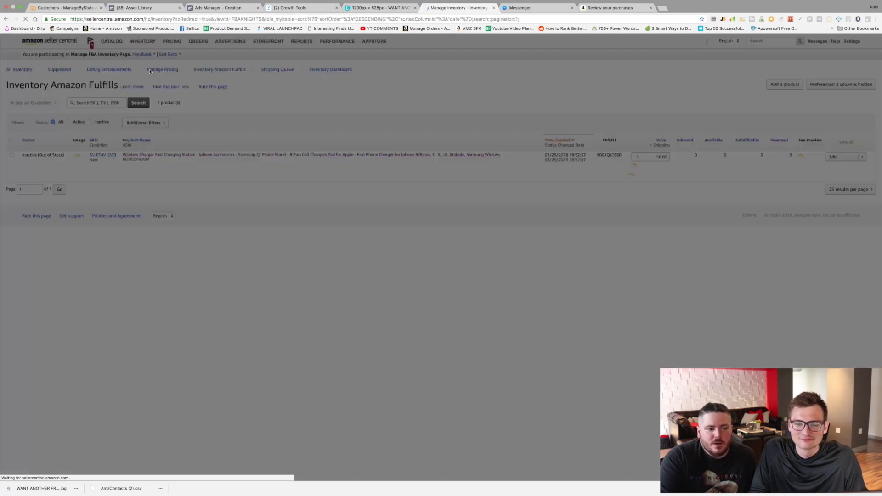
pyautogui.click(796, 62)
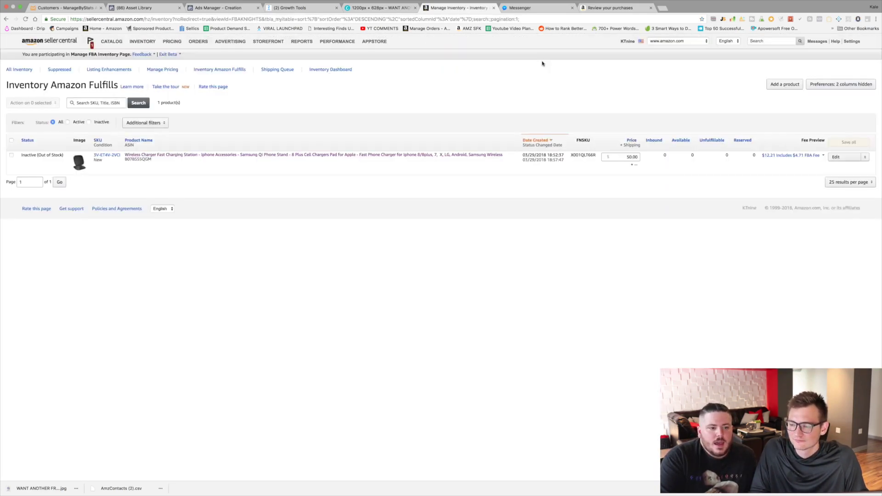
pyautogui.click(11, 155)
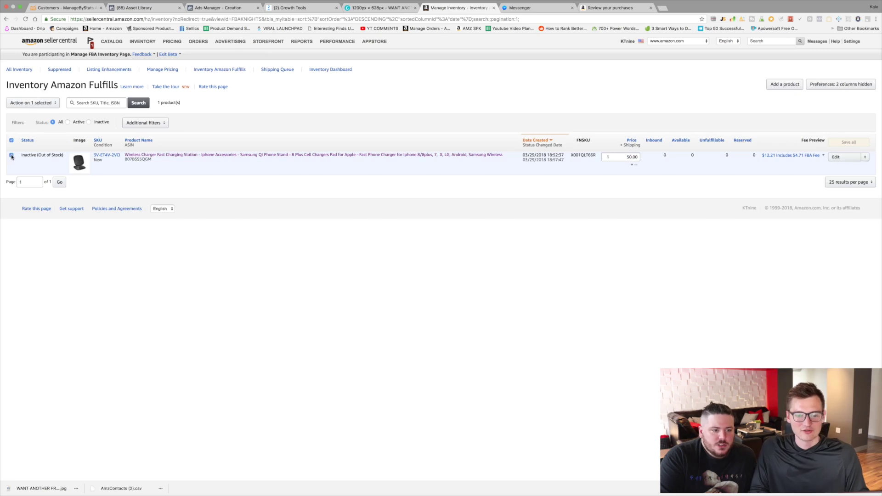
pyautogui.click(46, 103)
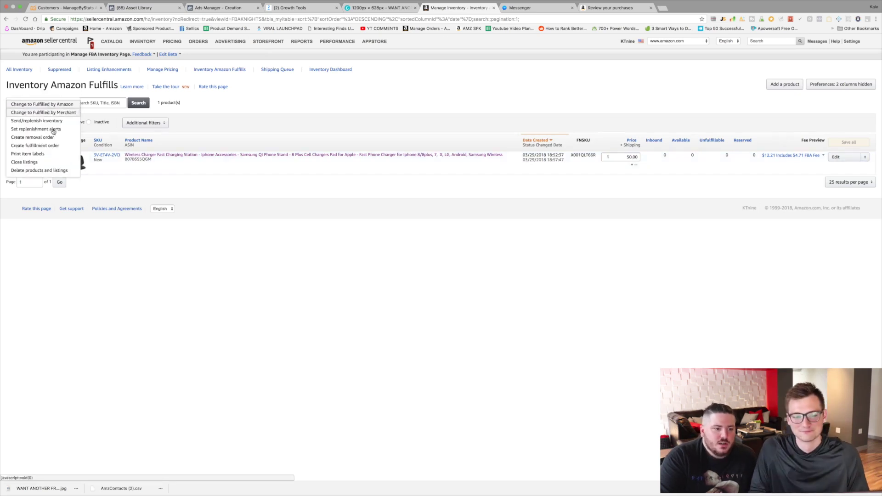
# Step: Choose Create fulfillment order for the selected wireless charger listing
pyautogui.click(51, 146)
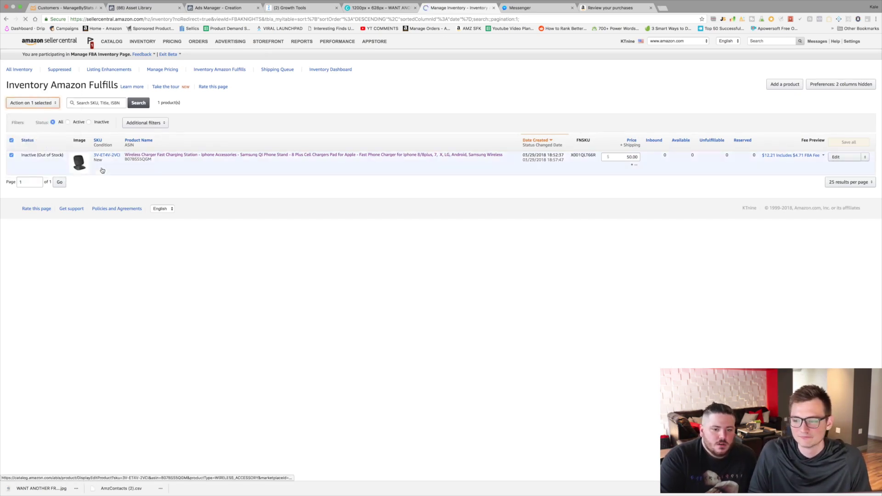